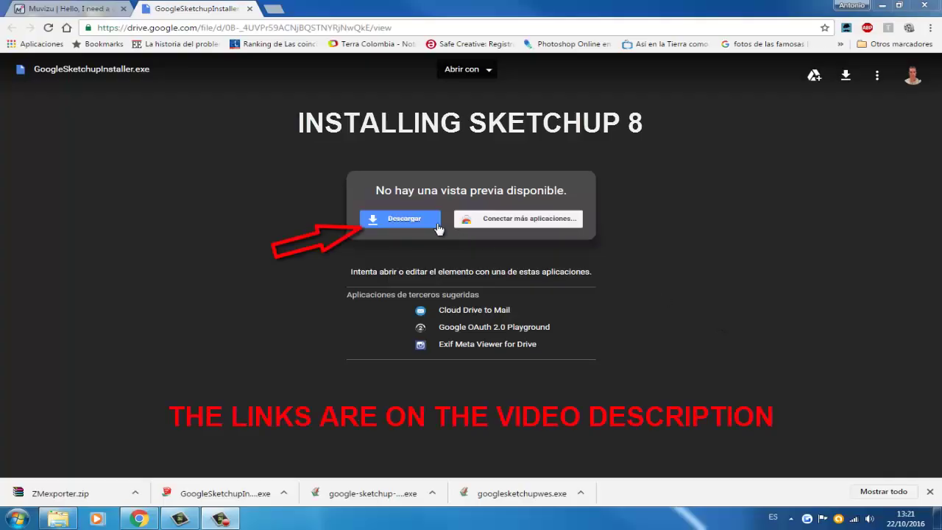
- Download the SketchUp 8 installer from Google Drive despite the virus-scan warning and launch it
click(406, 218)
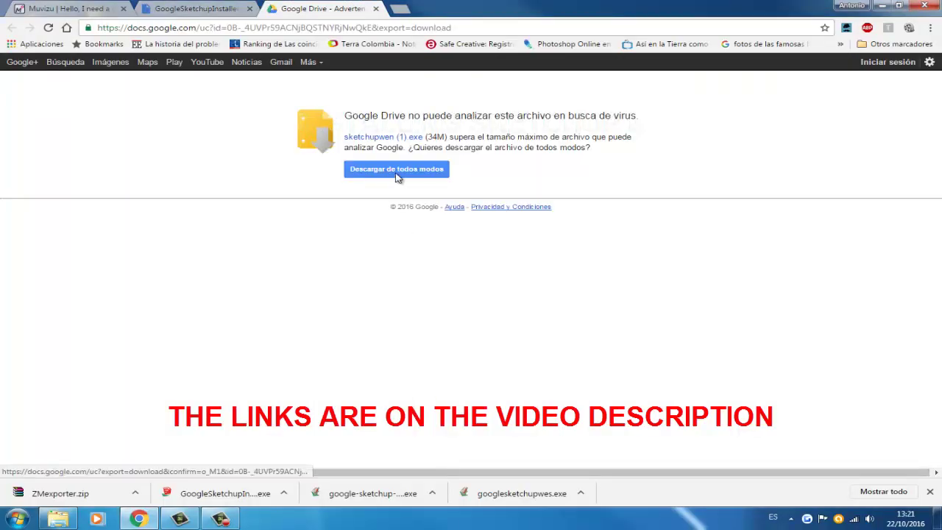
click(397, 173)
click(74, 493)
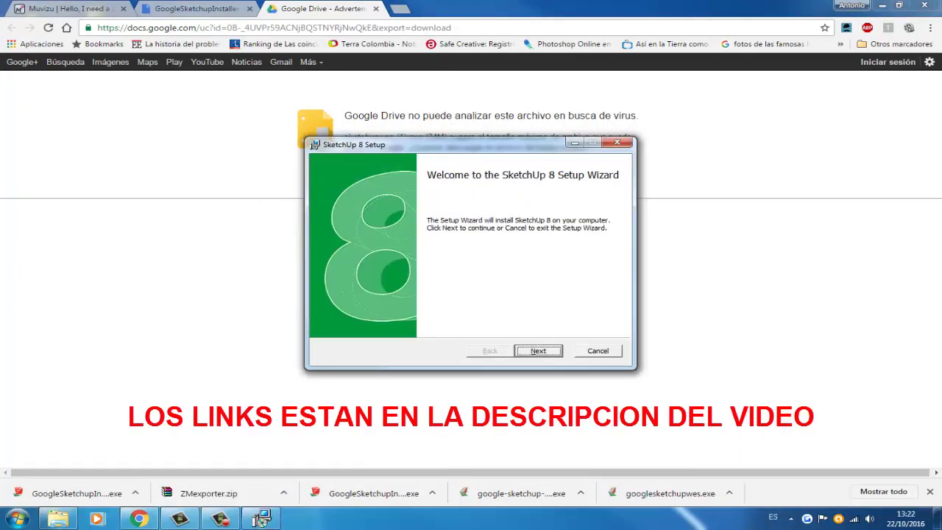
- Install SketchUp 8 with default settings into the Program Files folder and close the wizard
key(Return)
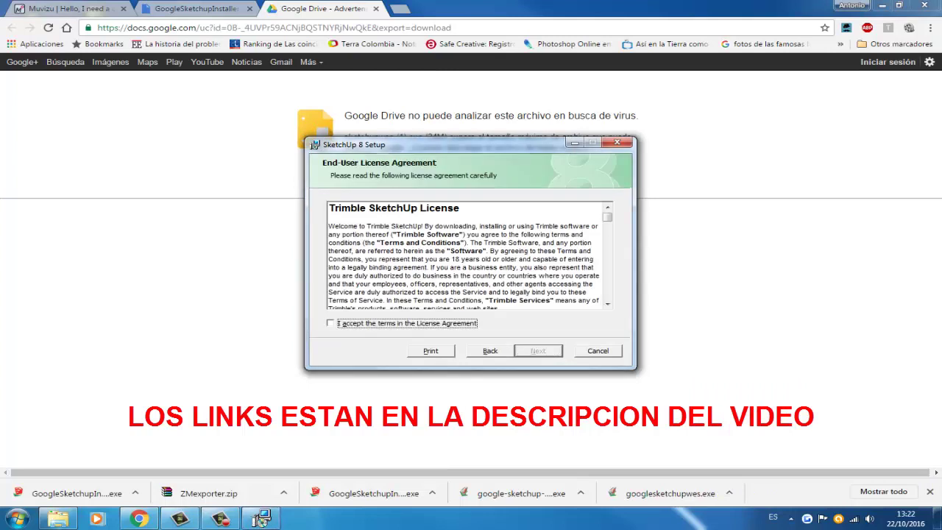
key(Return)
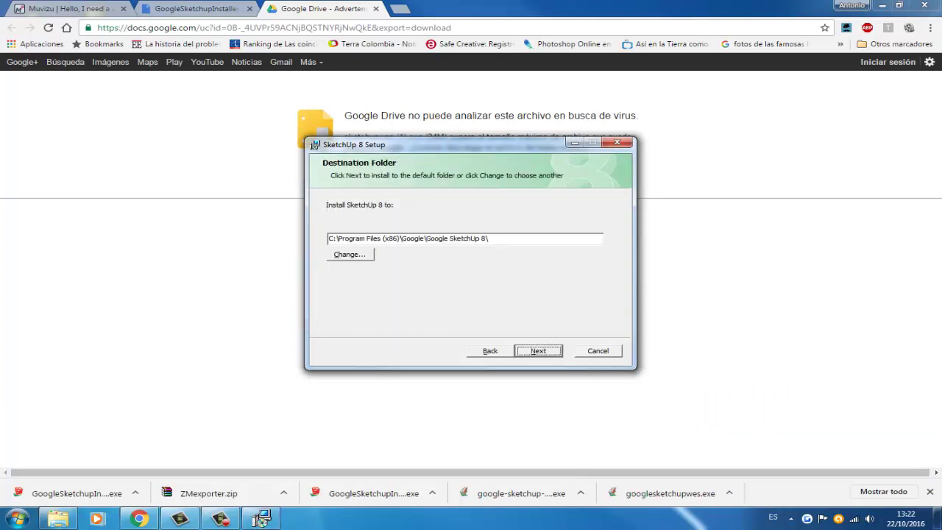
key(Return)
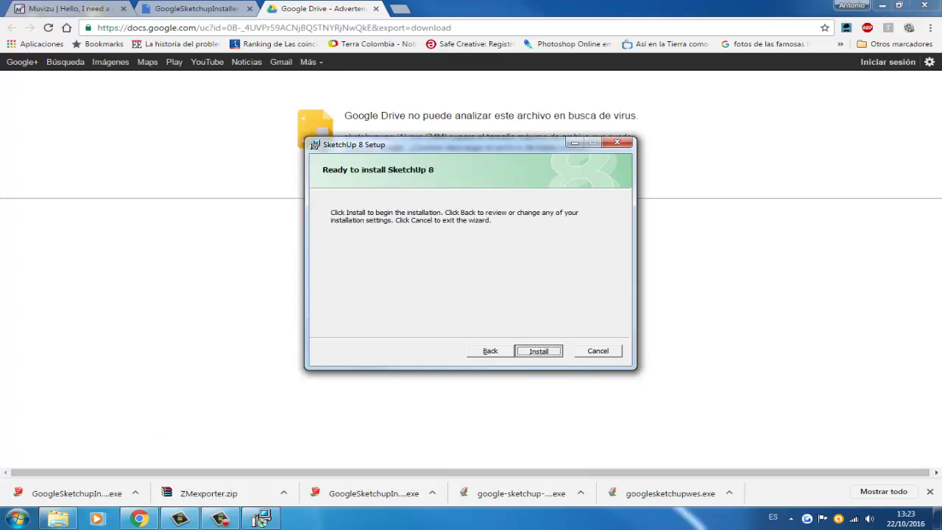
key(Return)
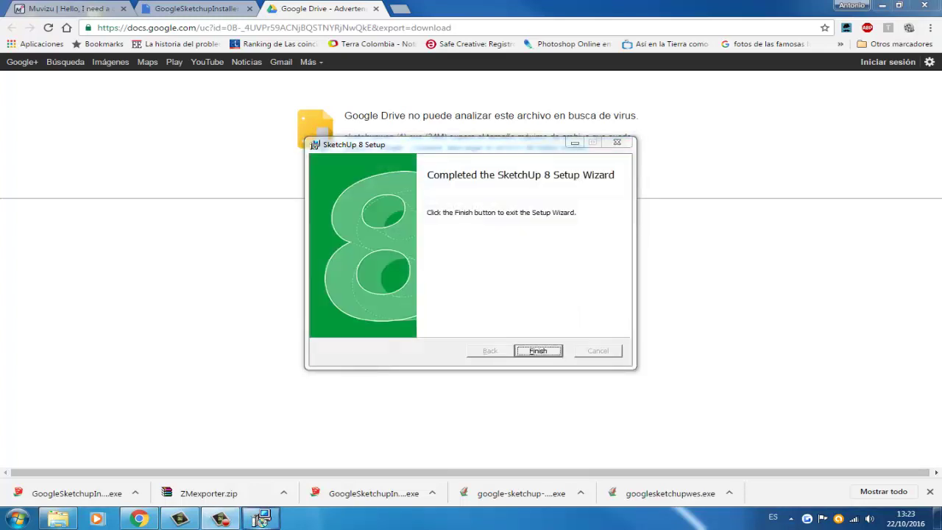
click(545, 352)
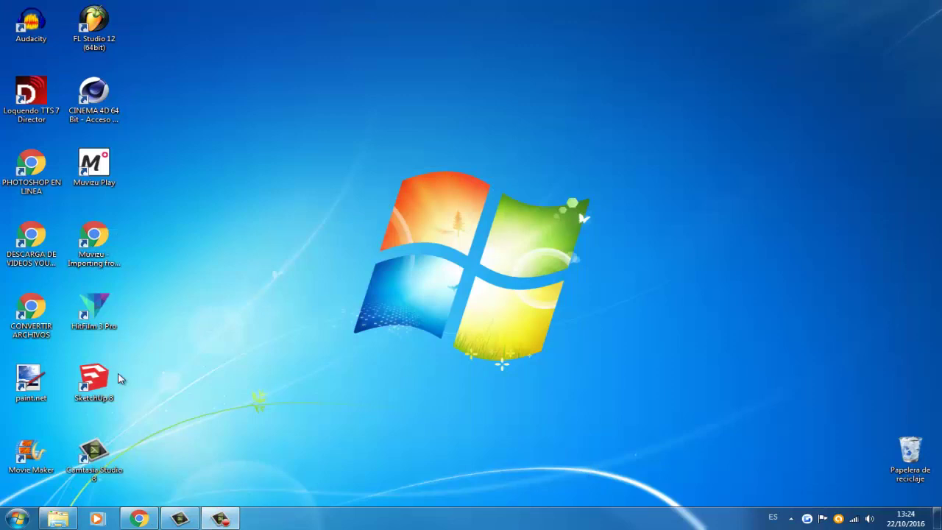
- Download ZMexporter.zip through the Download Exporter link on the rodneyandberty downloads page
click(110, 379)
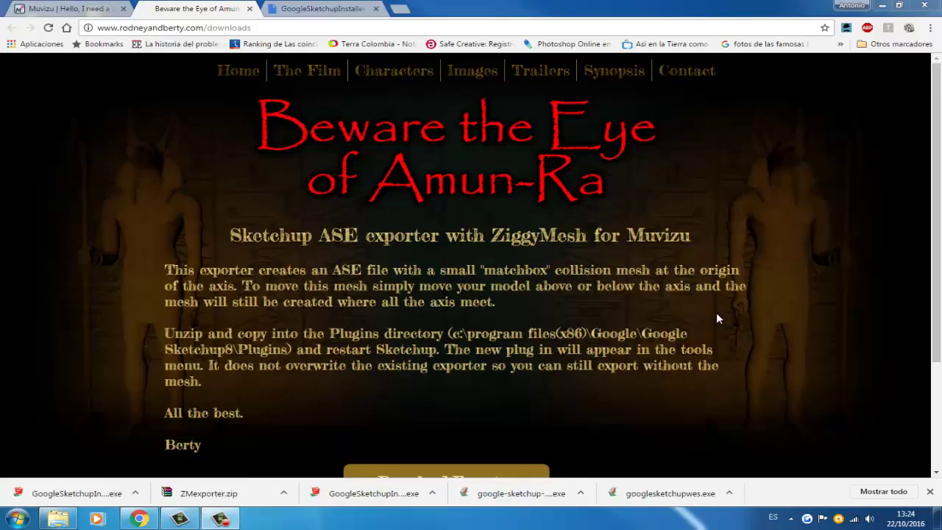
scroll(717, 317, down, 3)
click(451, 333)
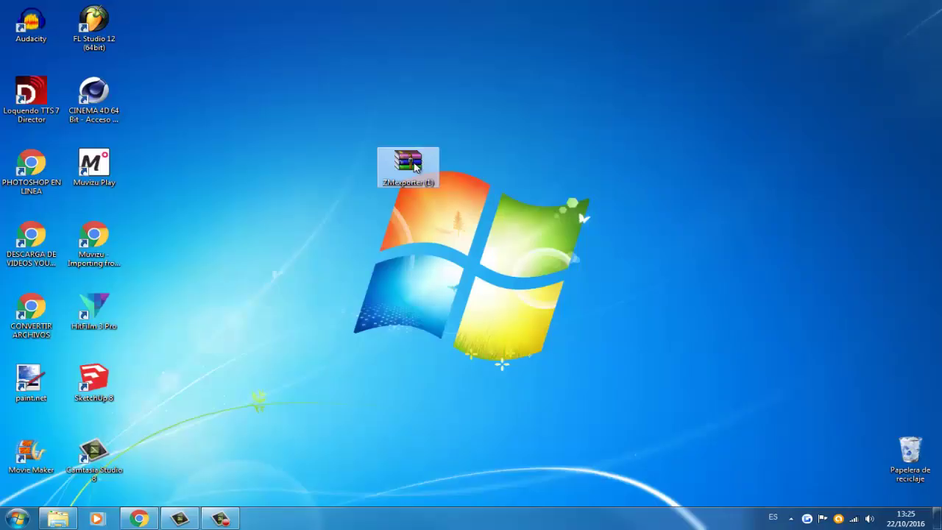
right_click(415, 166)
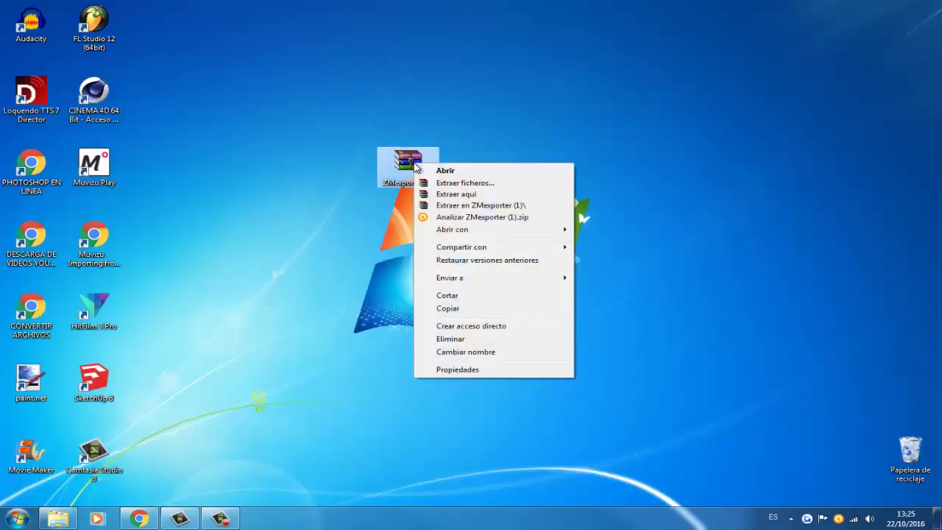
- Extract the archive into a ZMexporter (1) folder and open it to reveal HSKP2UNR_MUVIZU.rb
click(448, 205)
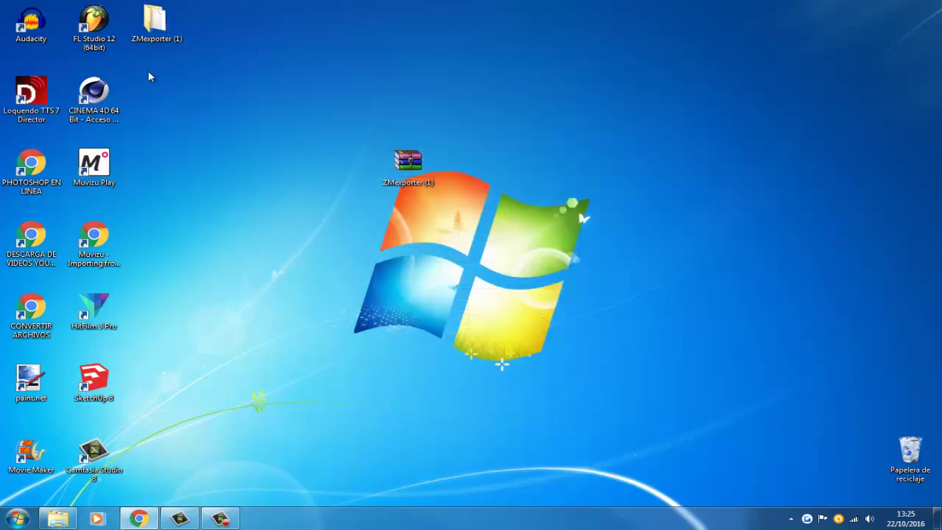
click(152, 28)
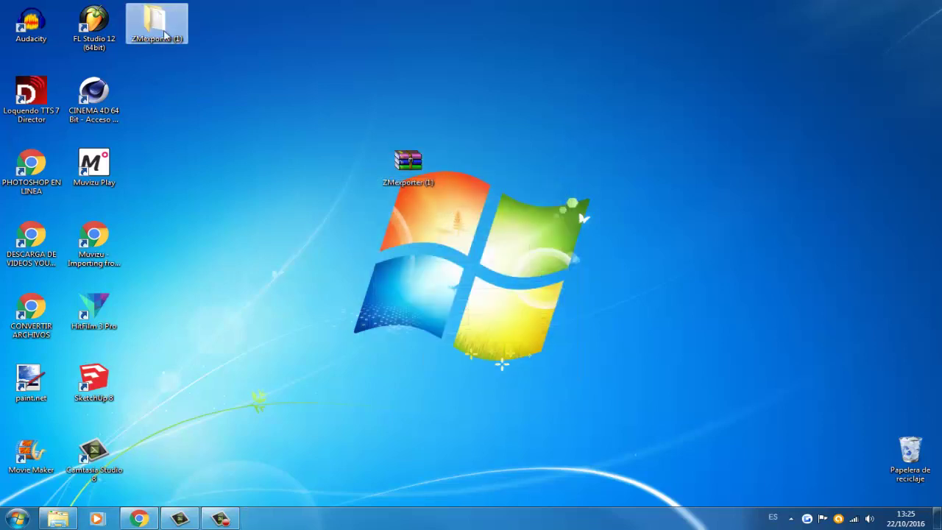
double_click(155, 25)
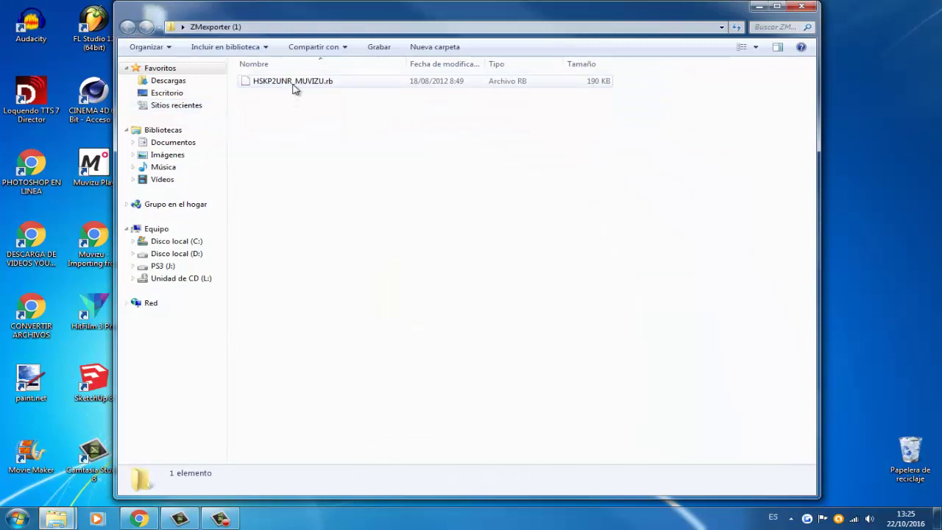
click(294, 84)
drag(319, 30, 483, 28)
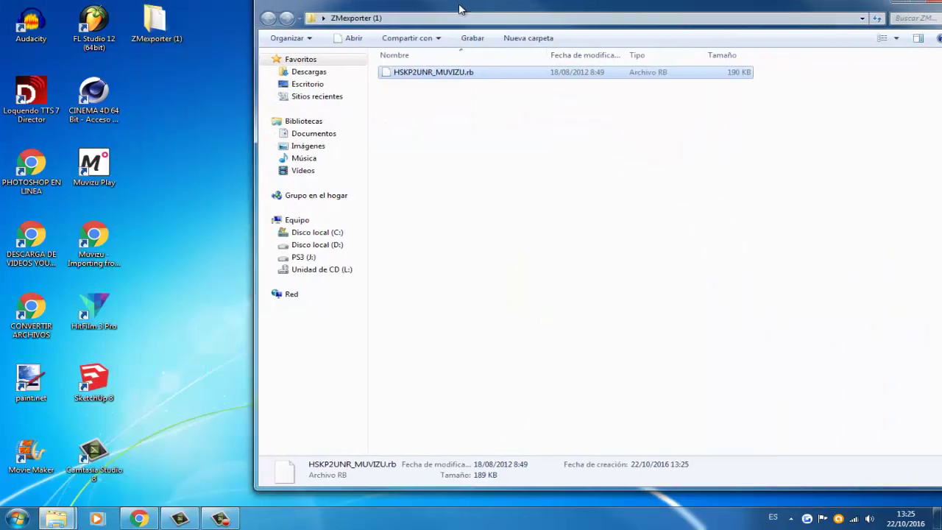
click(89, 388)
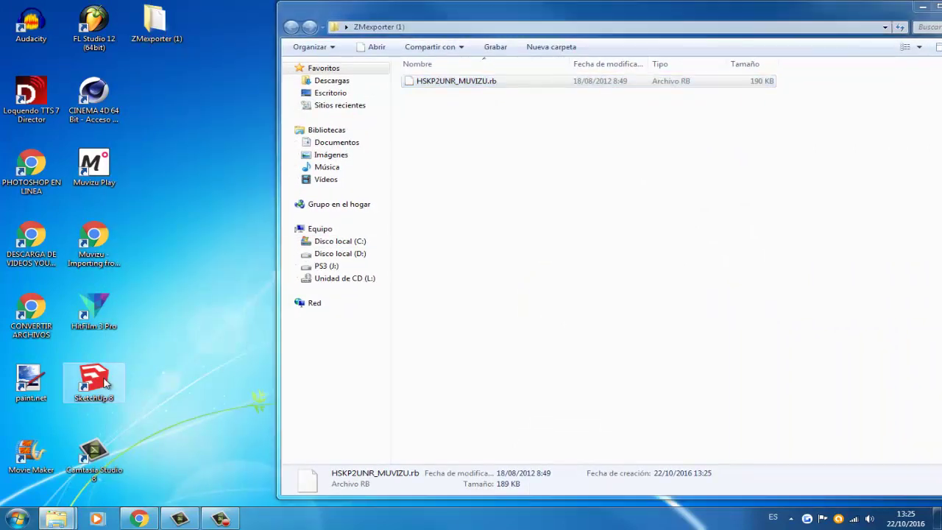
- Open SketchUp 8's install location and its Plugins folder from the desktop shortcut
right_click(89, 389)
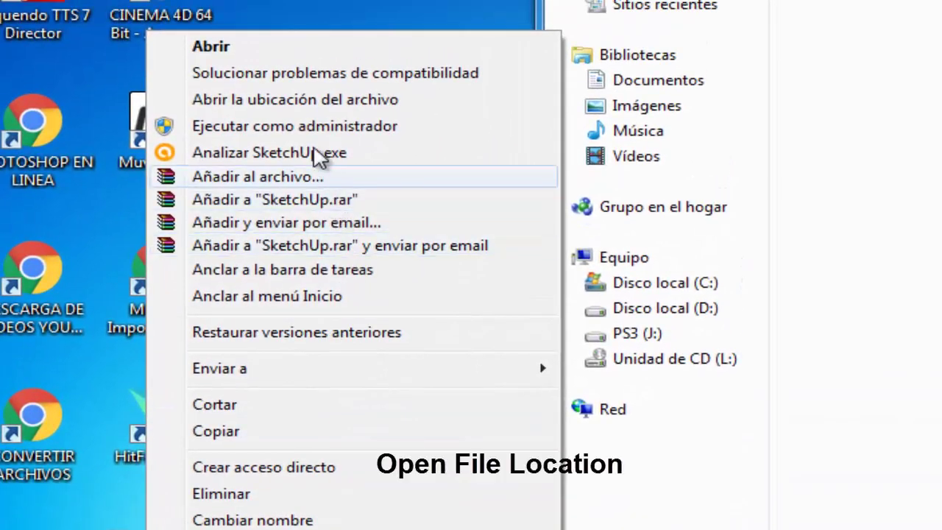
click(311, 107)
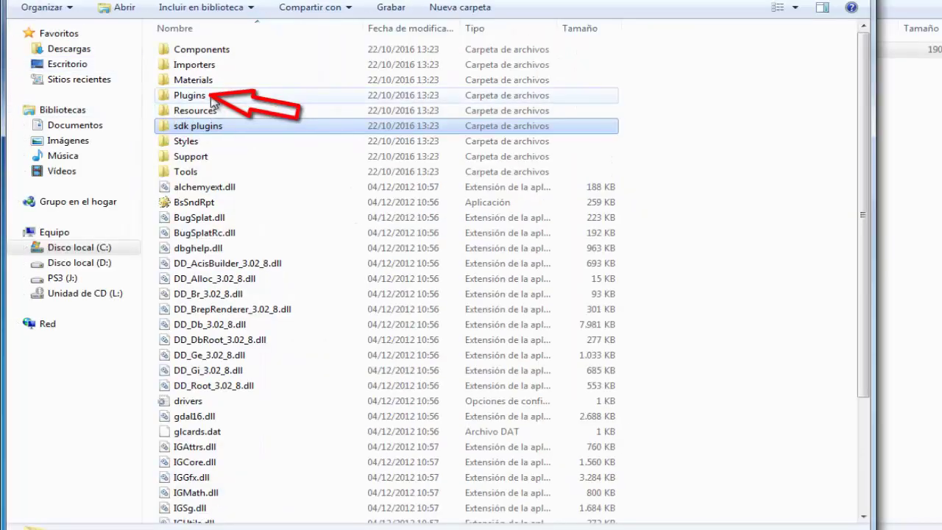
click(194, 99)
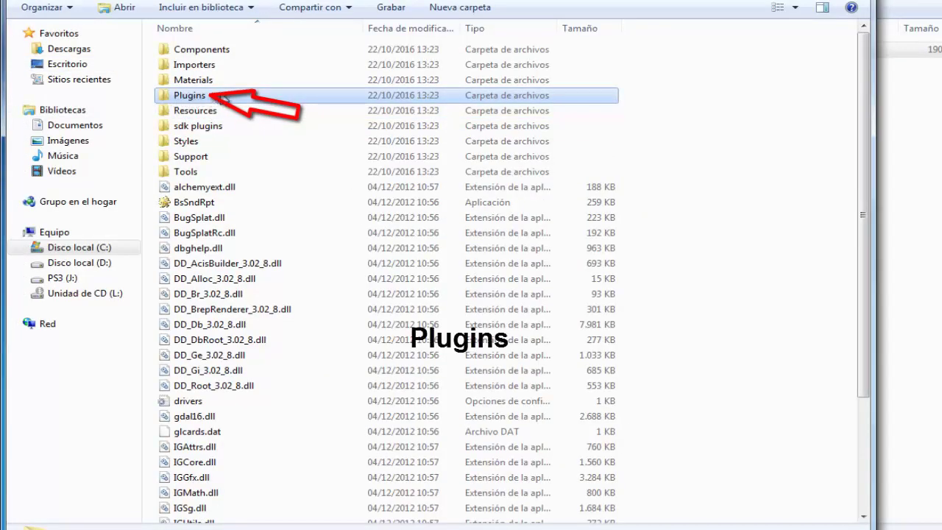
double_click(254, 100)
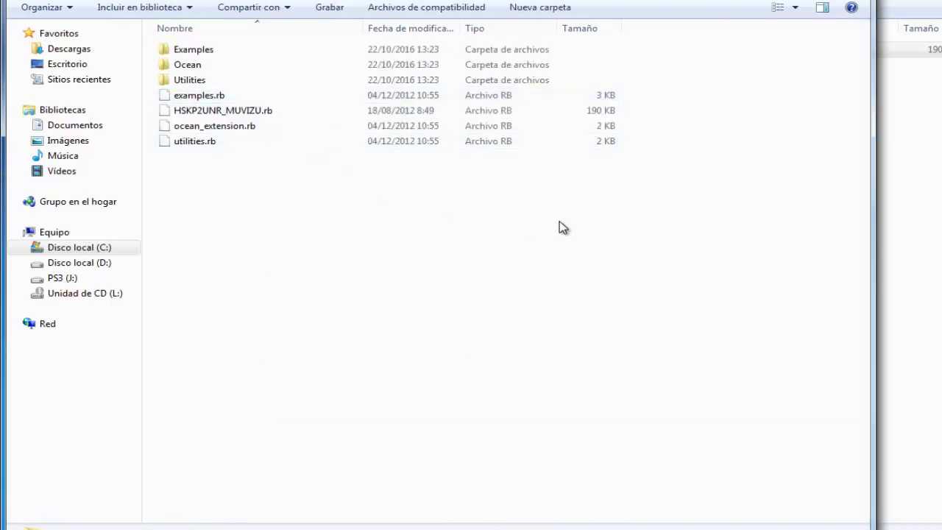
- Move HSKP2UNR_MUVIZU.rb into Plugins, replacing the existing copy with administrator permission
click(905, 205)
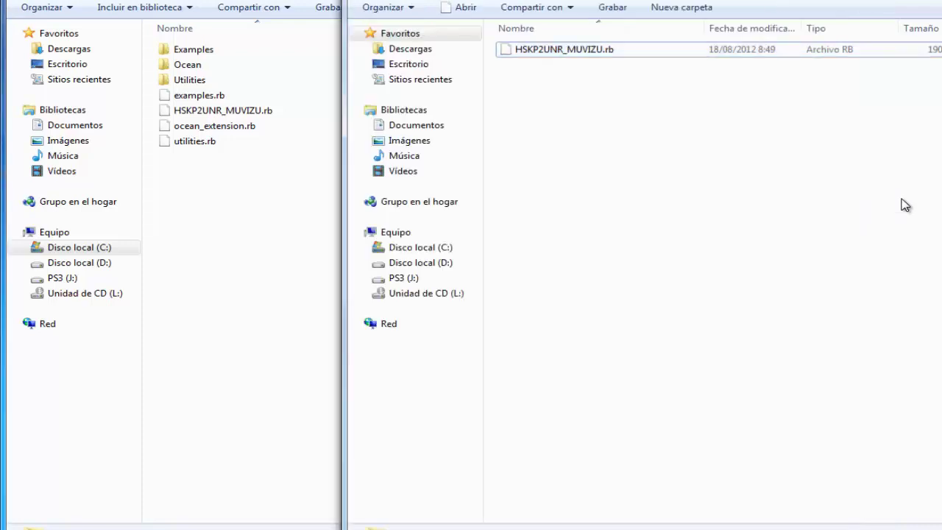
click(558, 53)
drag(546, 56, 264, 235)
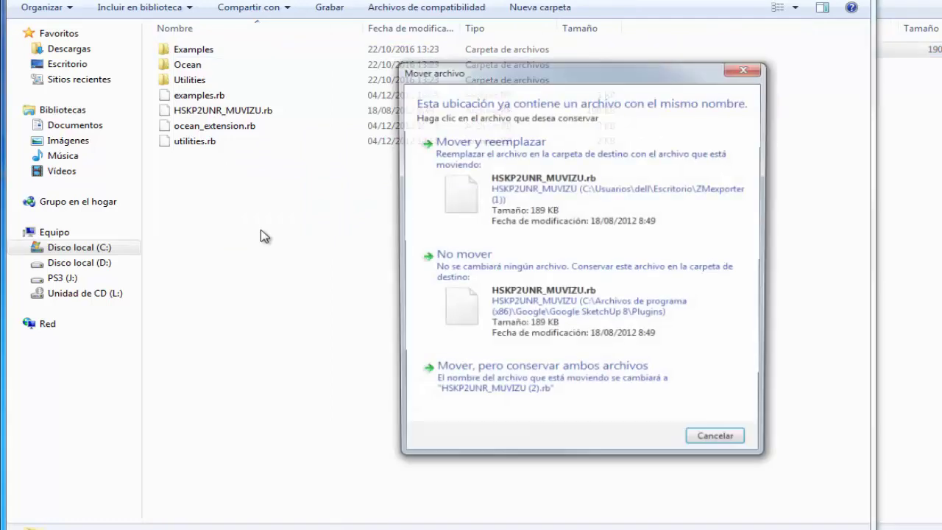
click(541, 372)
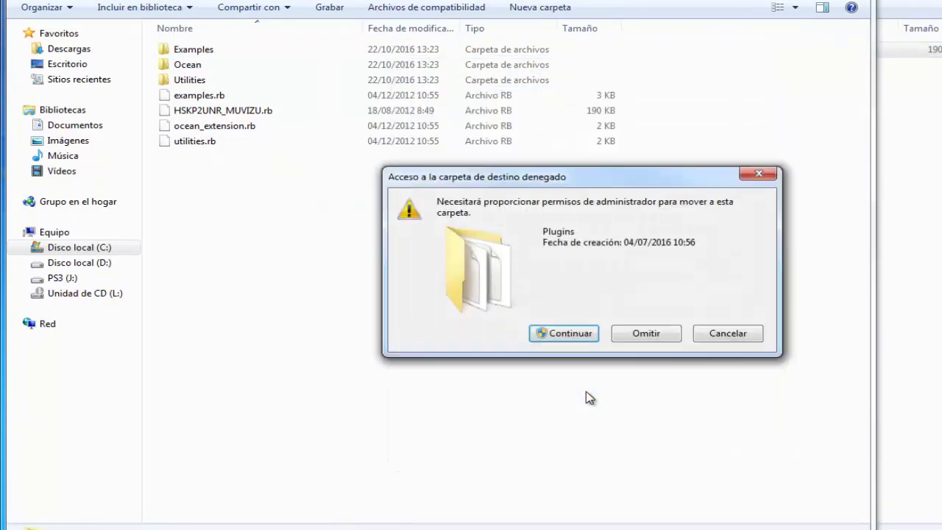
click(588, 336)
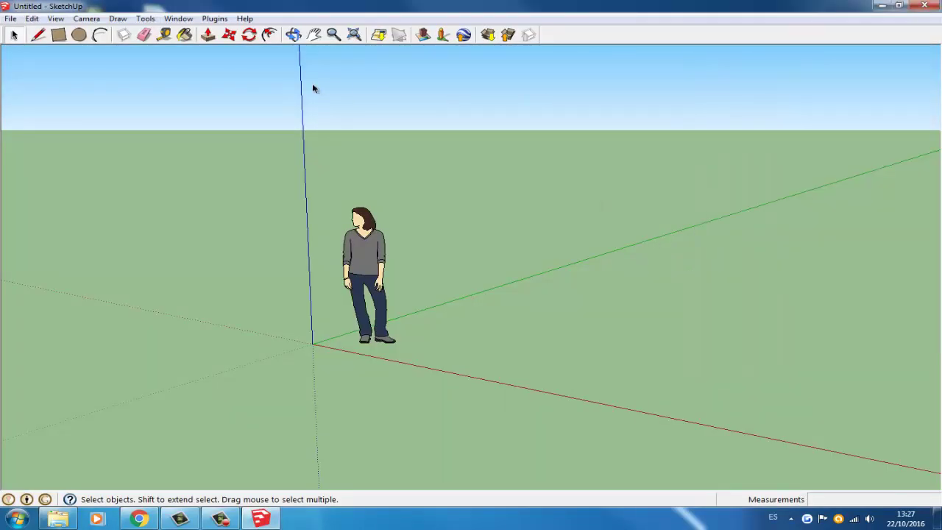
- Check the Plugins menu for HardPCM's Exporter For Muvizu ASE Format export
click(215, 18)
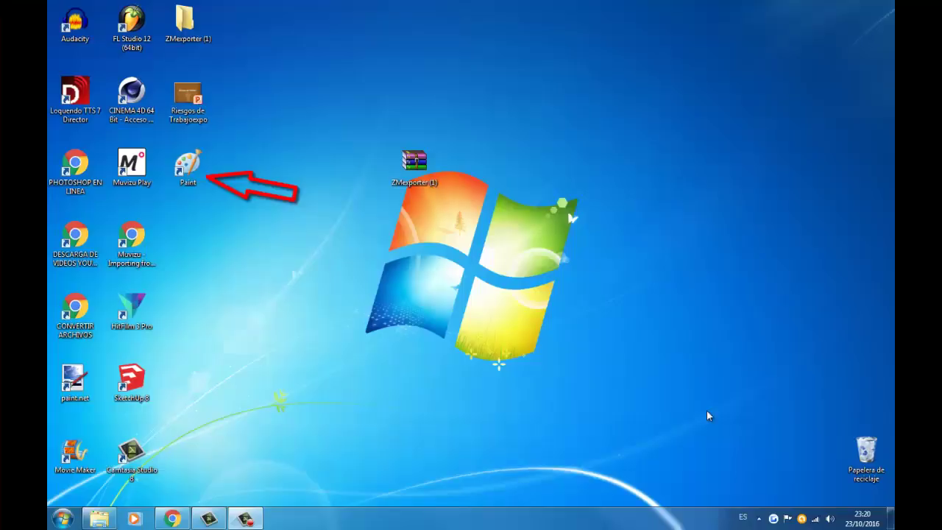
- Start Paint and set the image width and height to 256 pixels, replacing the 559 height
double_click(188, 163)
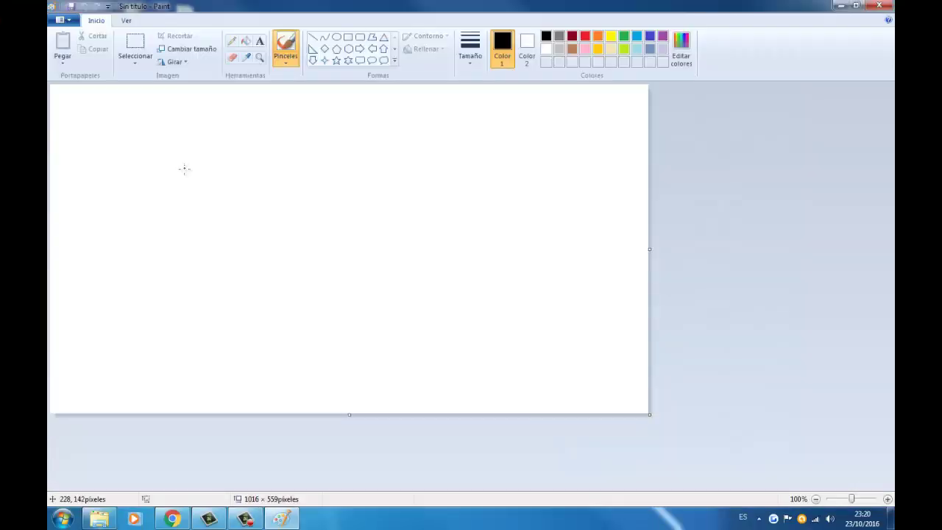
click(64, 20)
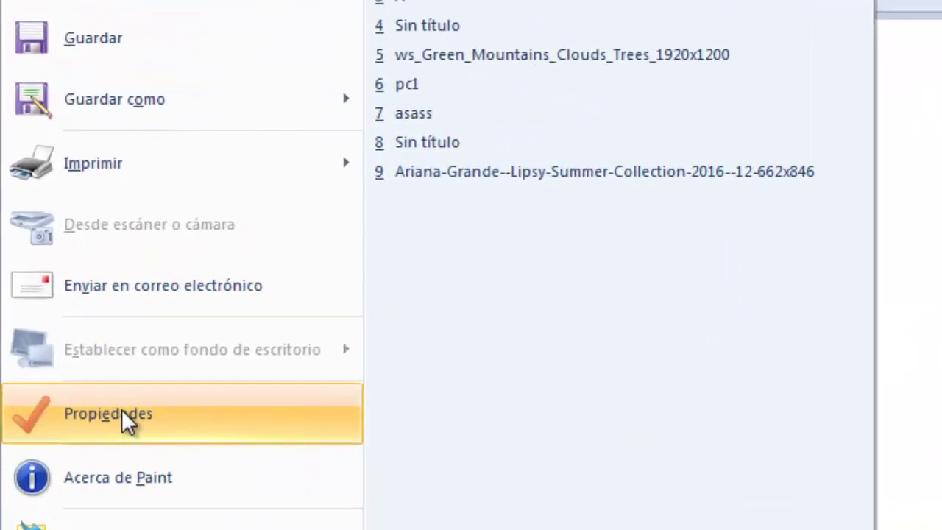
click(96, 251)
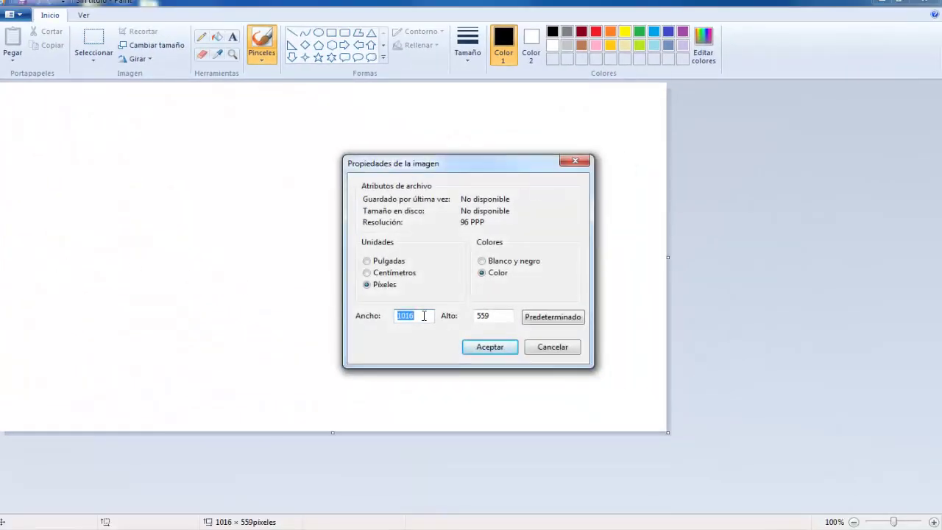
text(256)
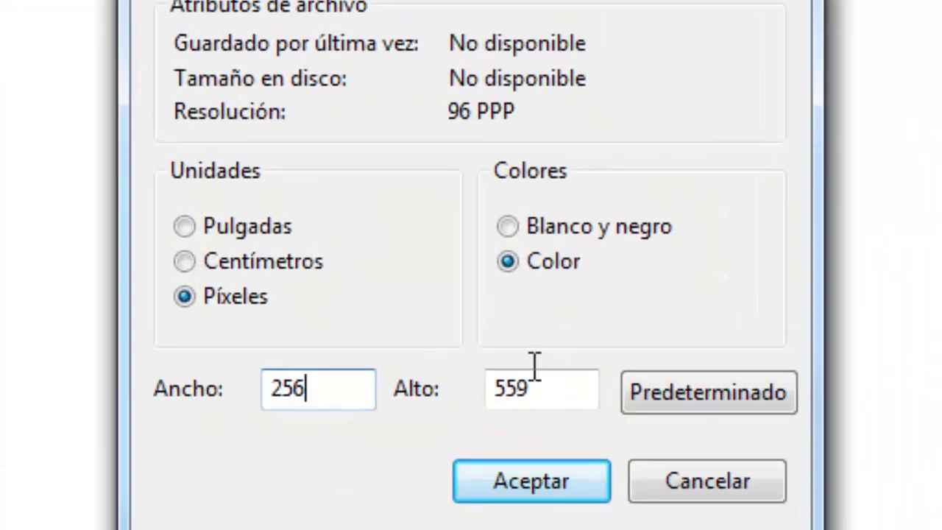
click(542, 387)
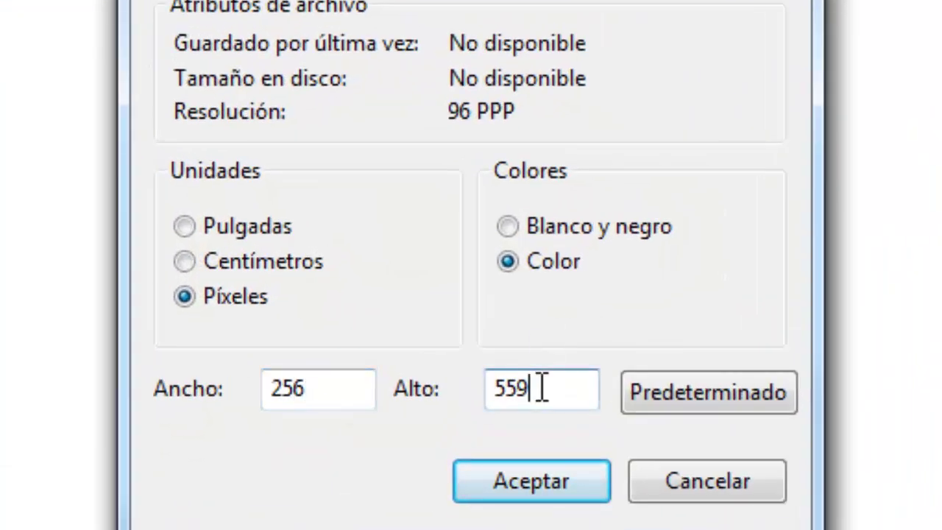
key(BackSpace)
key(BackSpace)
key(BackSpace)
text(256)
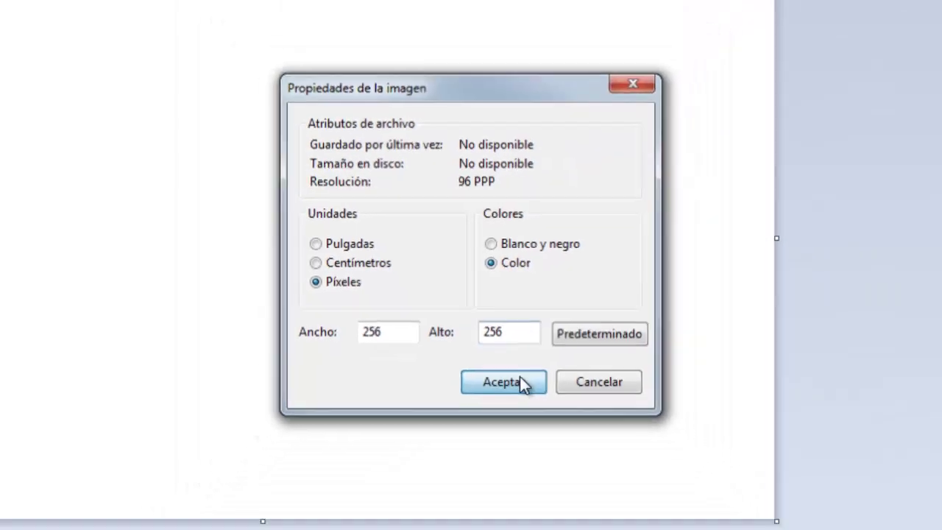
click(552, 484)
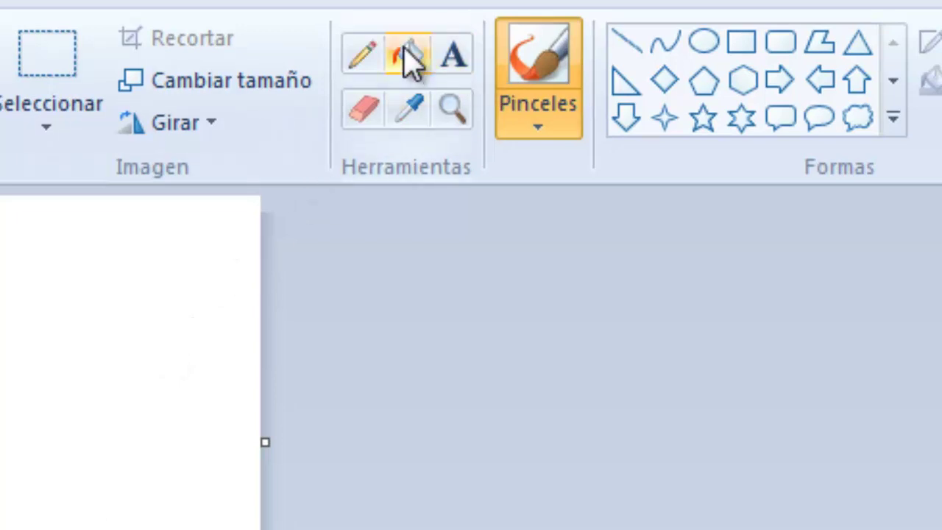
- Fill the entire 256 × 256 canvas with pink using the fill bucket
click(407, 56)
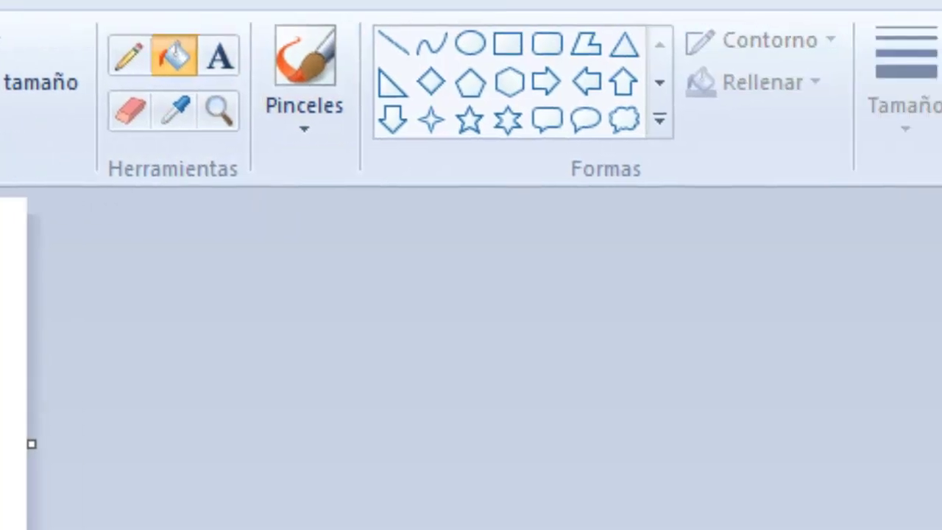
click(515, 90)
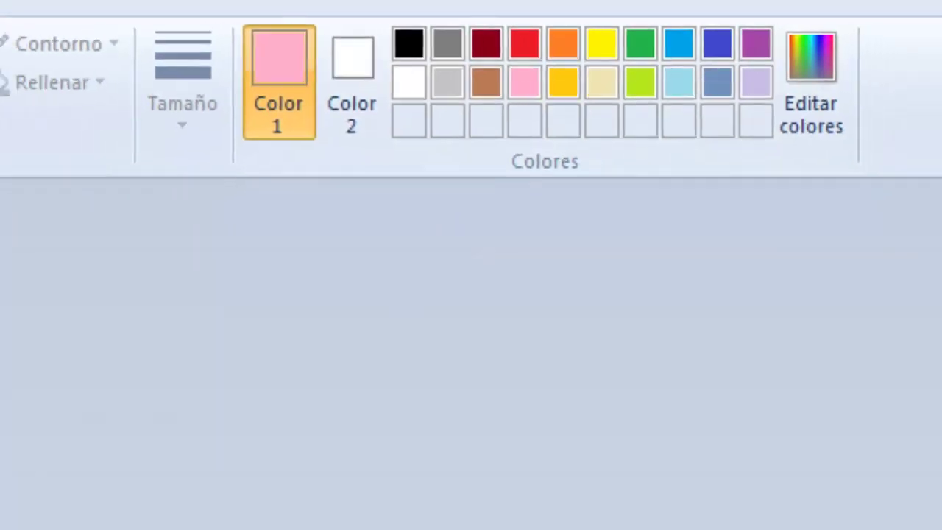
click(116, 146)
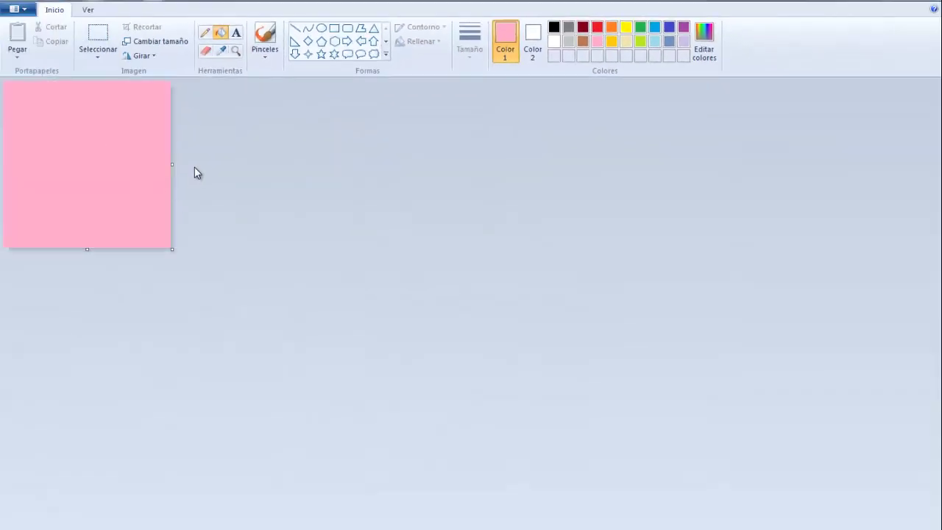
click(21, 9)
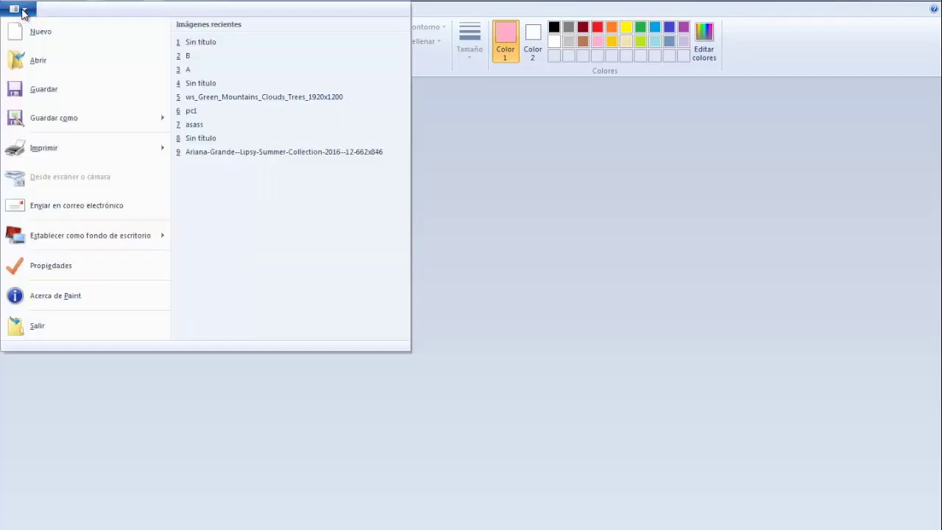
- Save the image as toto.bmp in C:\UT3, declining to overwrite the existing file
click(57, 117)
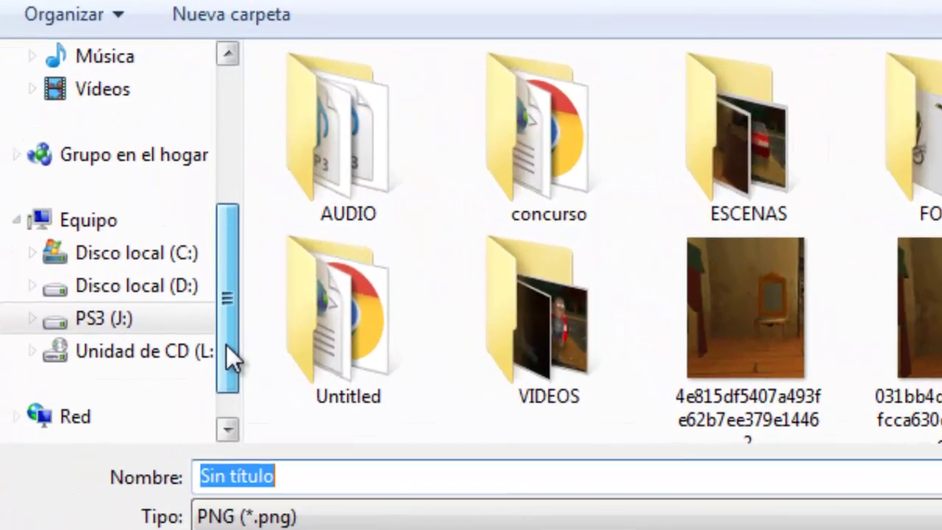
drag(226, 345, 226, 353)
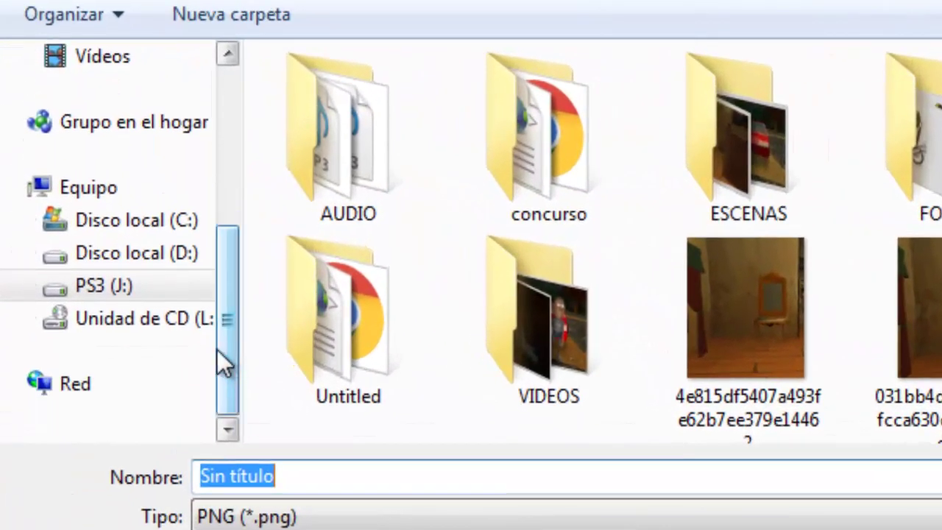
click(171, 228)
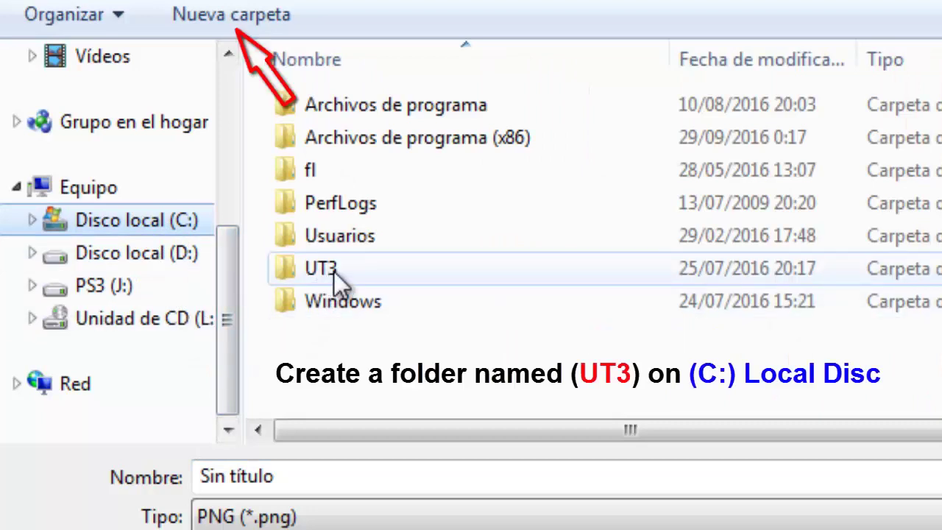
click(352, 277)
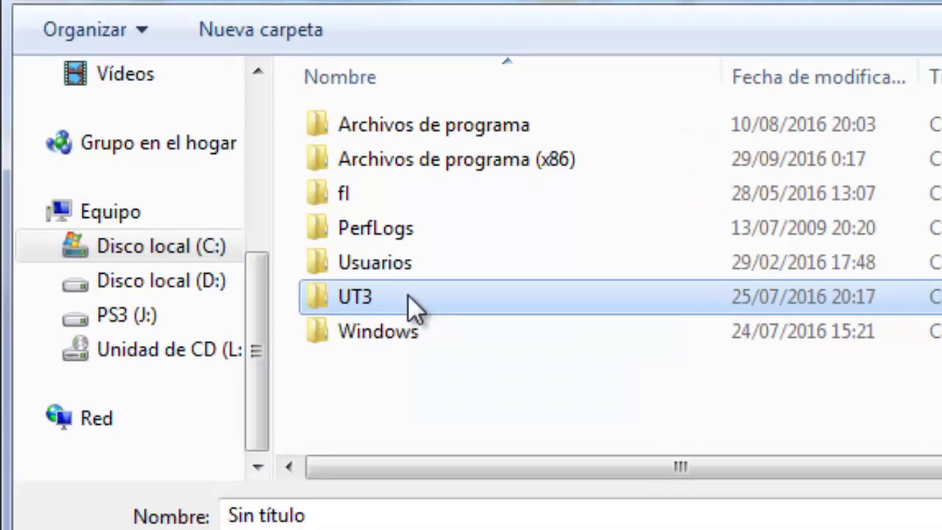
double_click(408, 294)
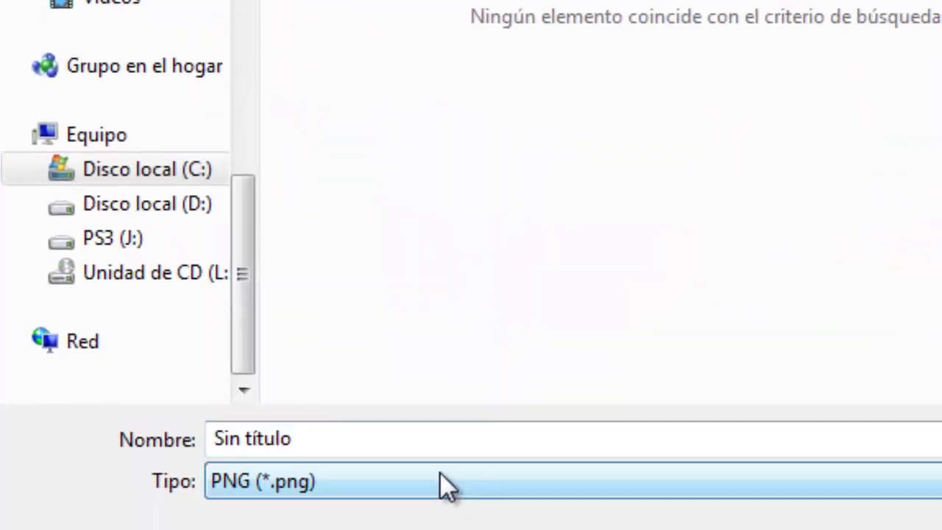
click(410, 441)
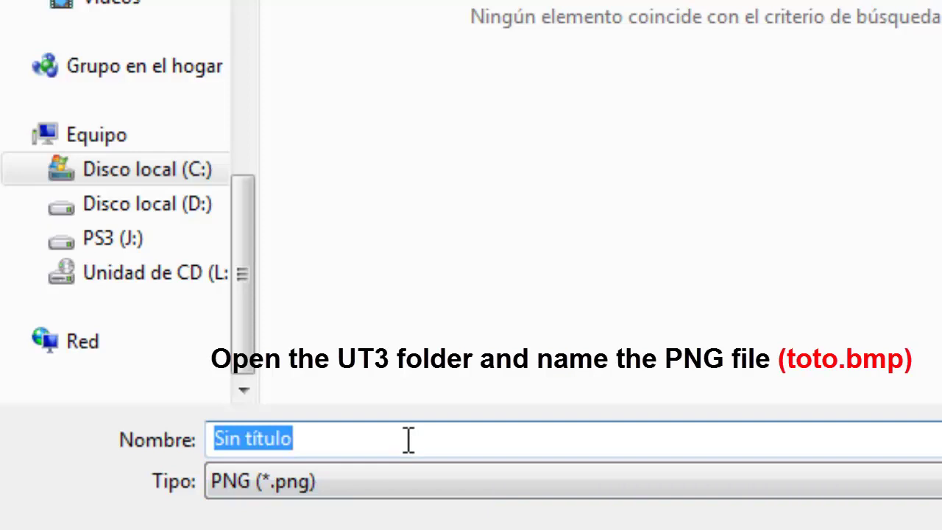
text(toto)
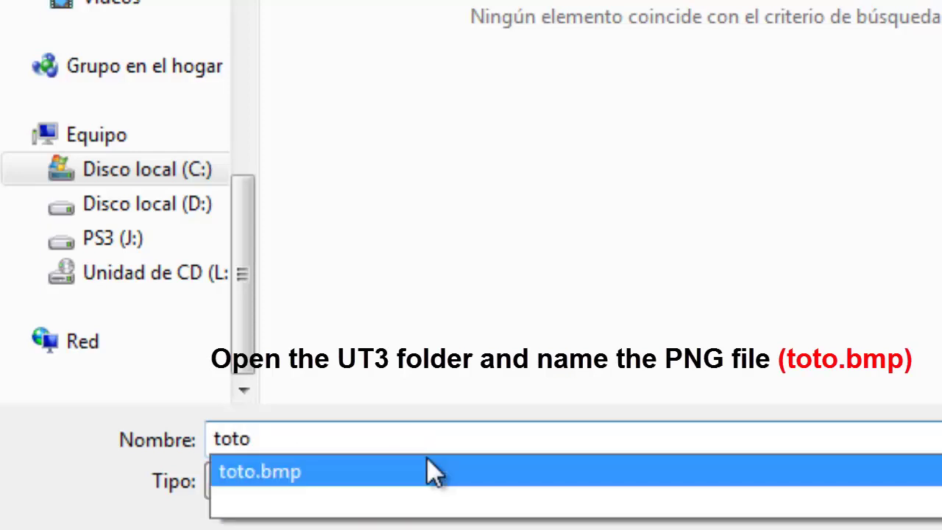
click(435, 472)
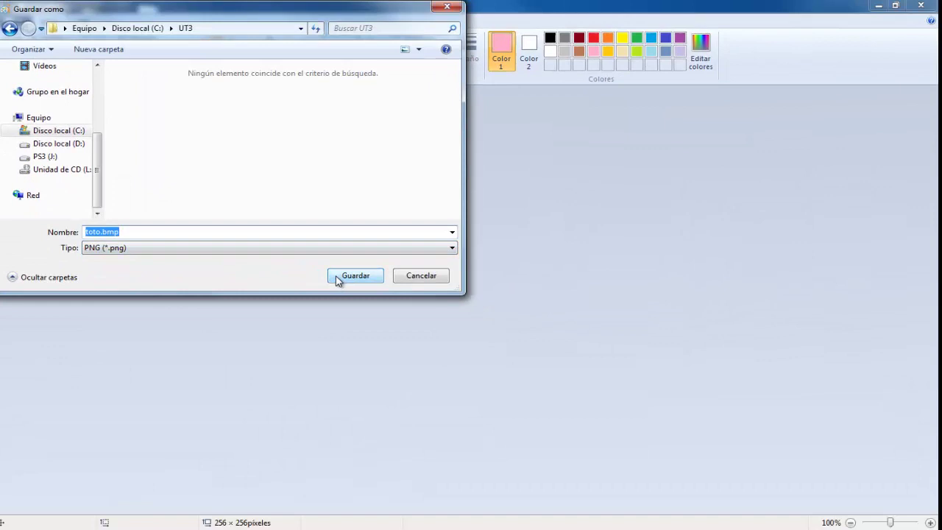
click(332, 281)
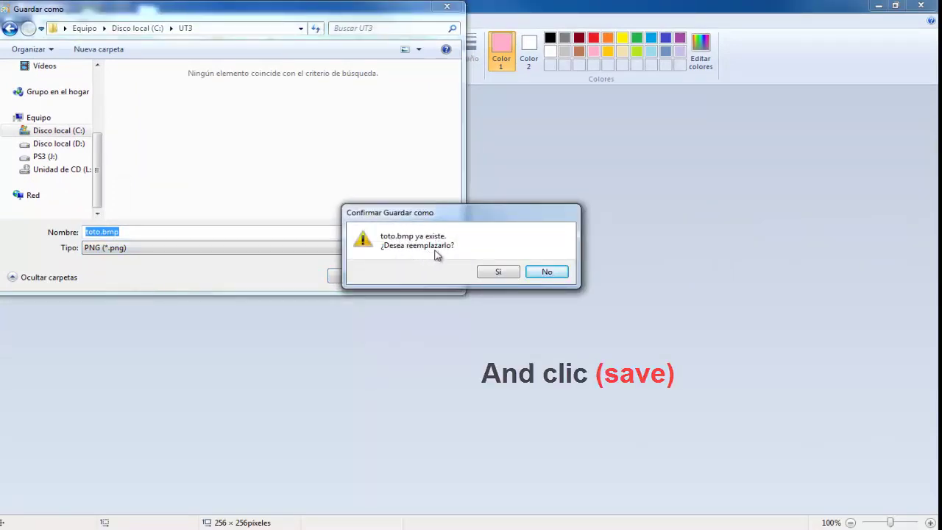
click(551, 272)
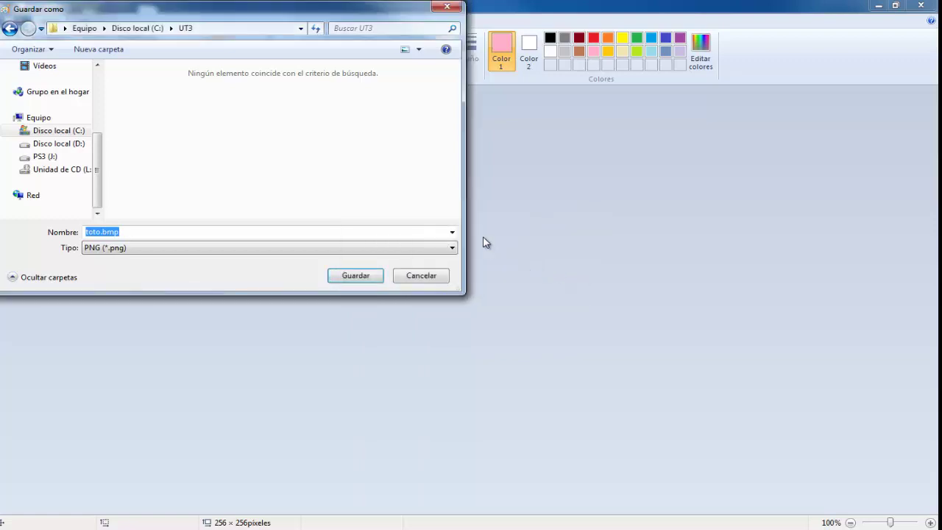
- Cancel Save As, confirm the 256 × 256 toto bitmap in C:\UT3, then close Explorer and Paint
click(434, 275)
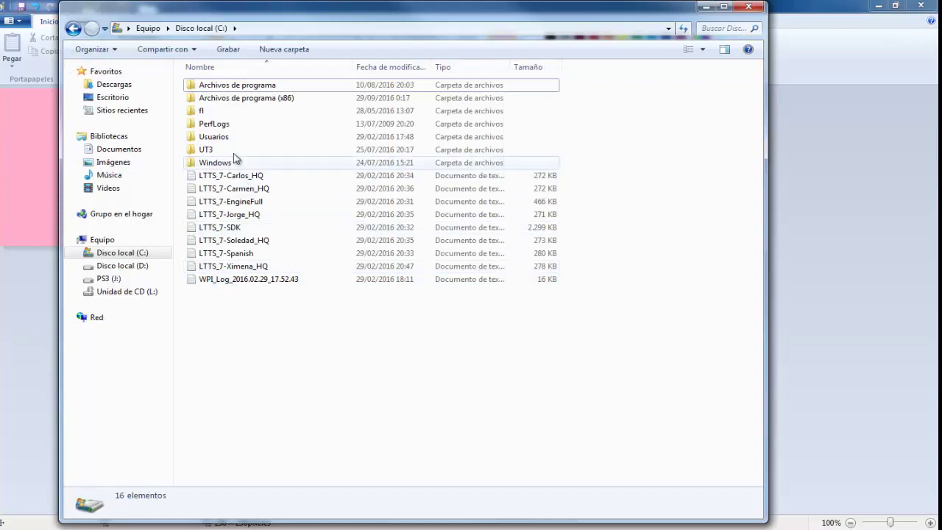
click(117, 256)
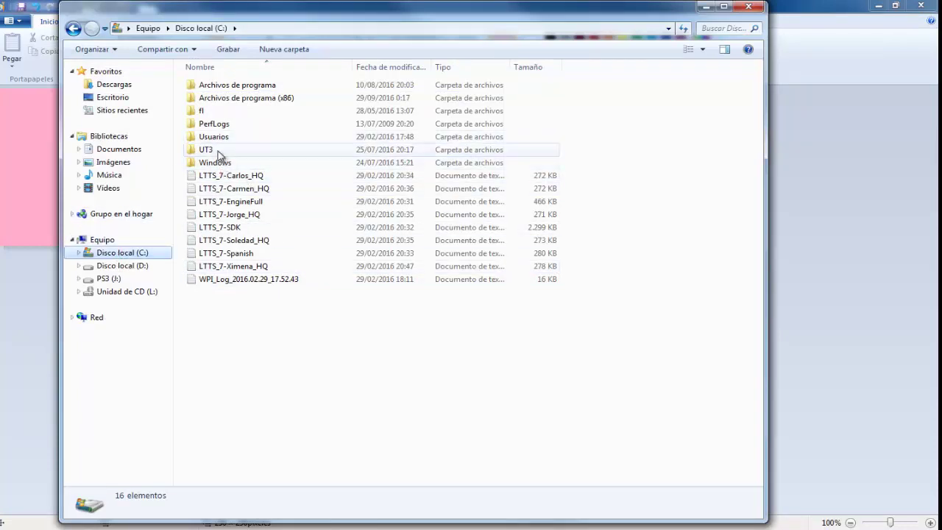
double_click(217, 154)
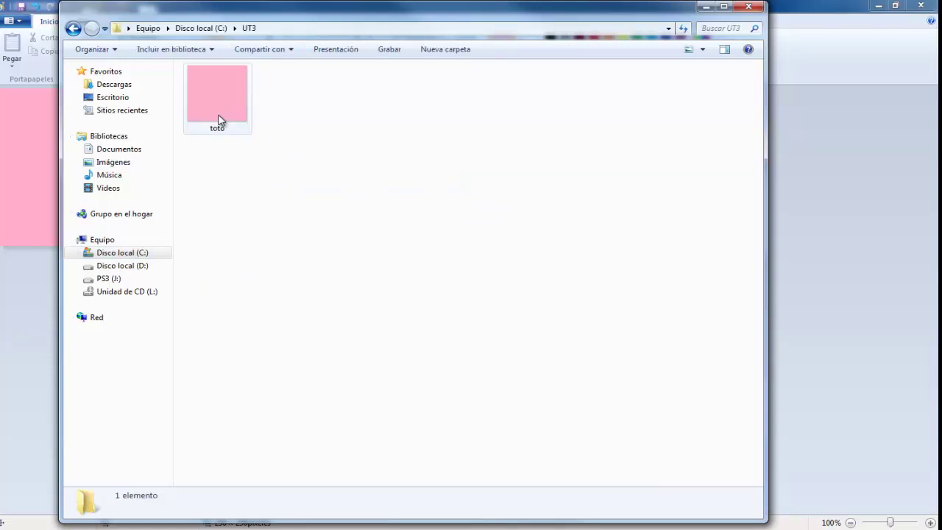
click(218, 120)
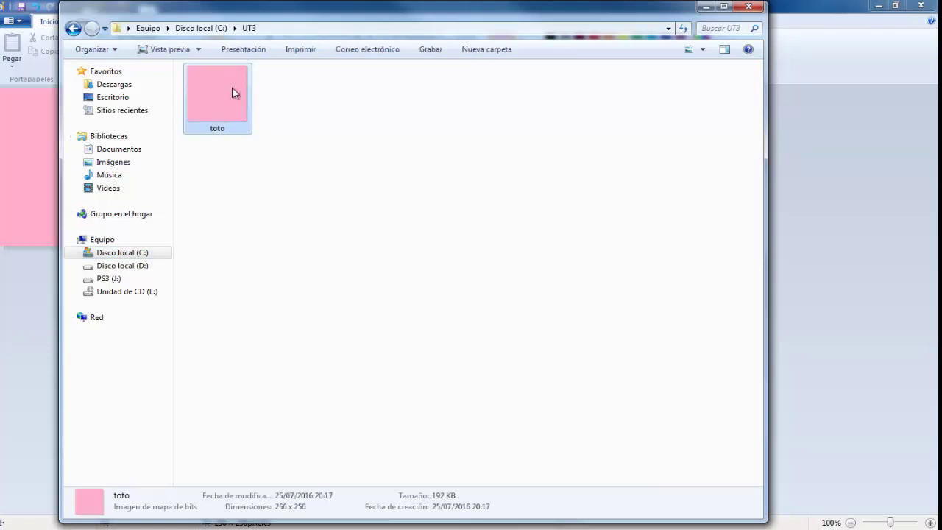
click(750, 8)
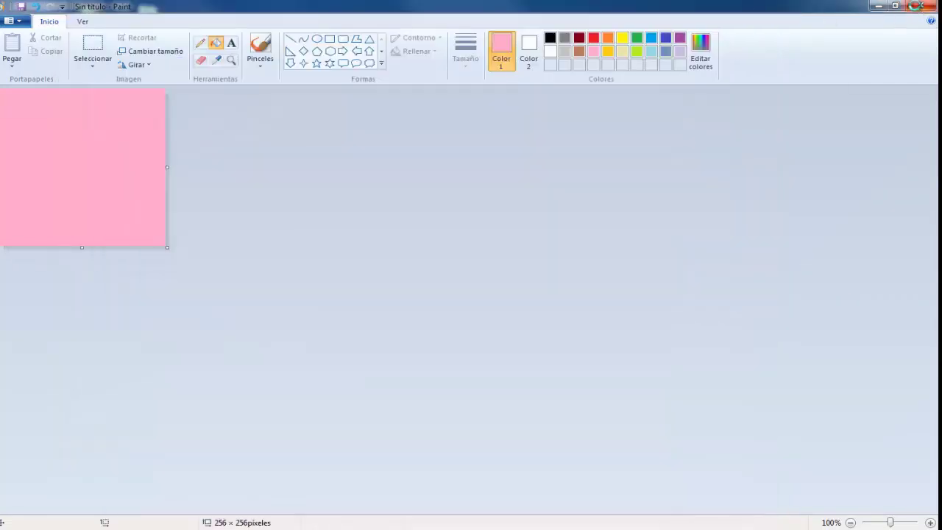
click(920, 6)
- Close Paint without saving, then reach 3D Warehouse through sketchup.com's Products menu
click(472, 273)
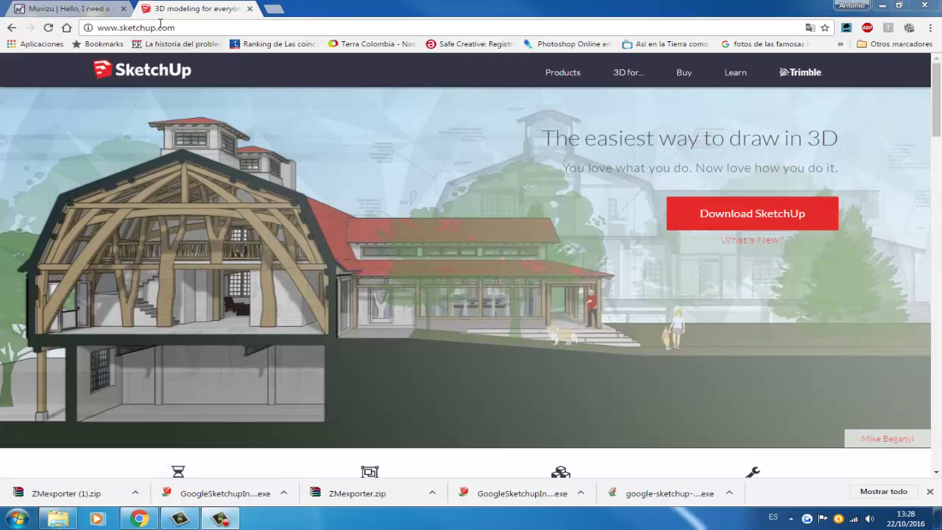
click(160, 27)
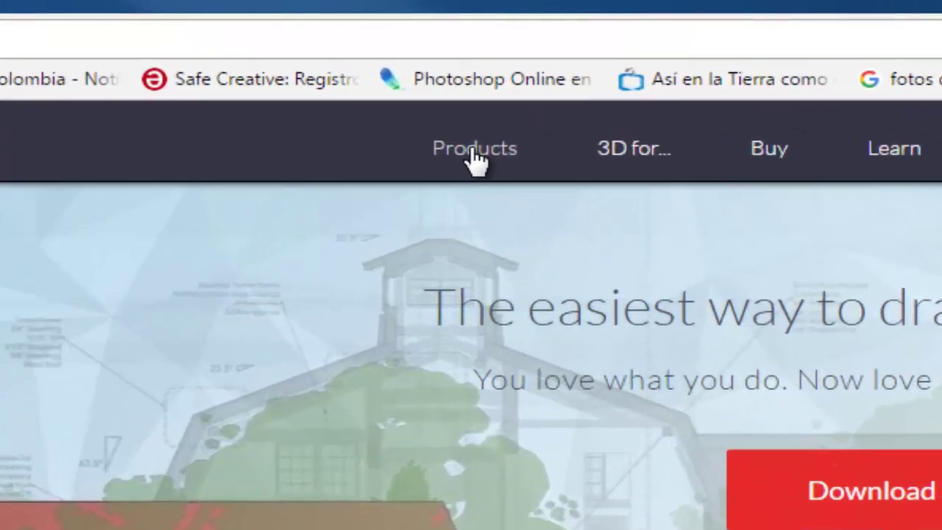
click(564, 77)
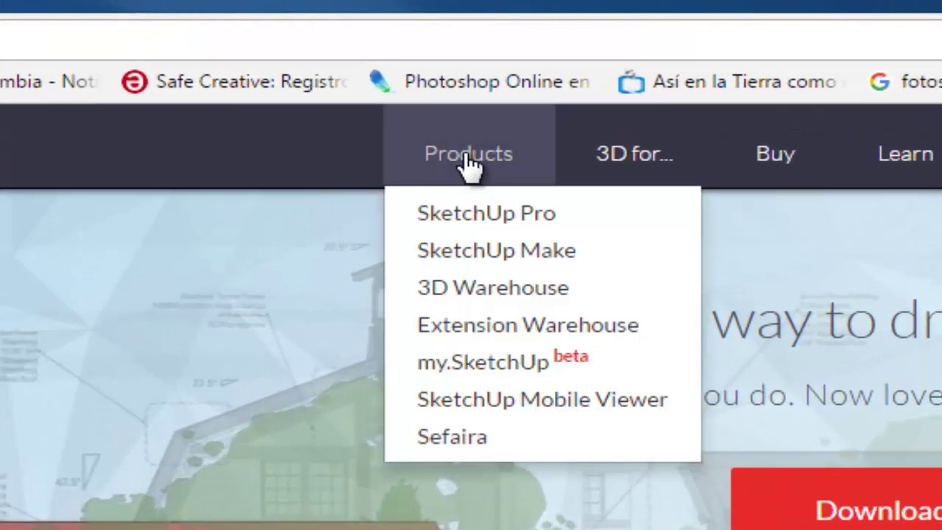
click(501, 290)
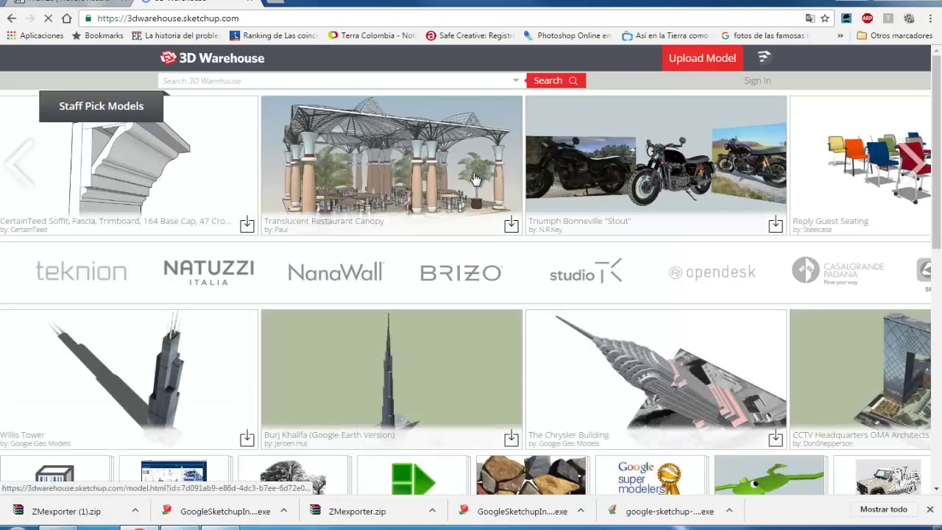
mouse_move(655, 370)
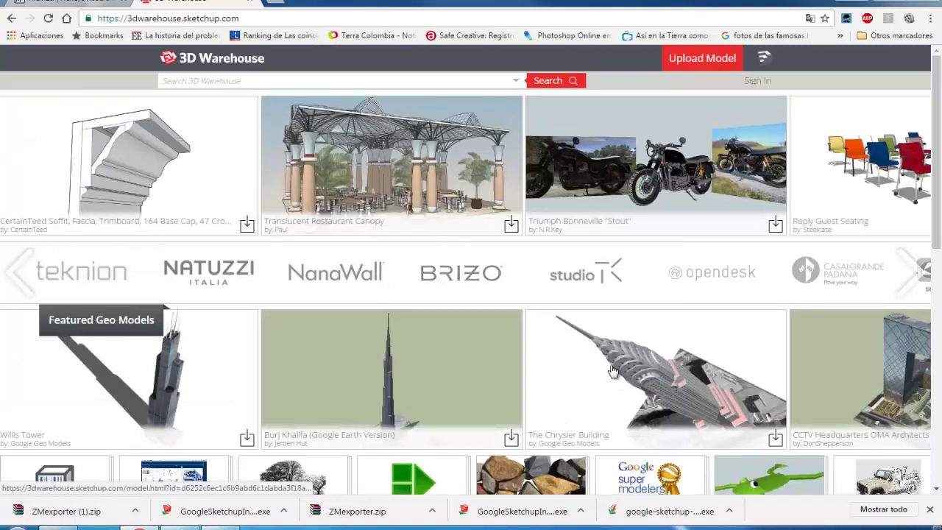
scroll(613, 370, down, 4)
scroll(613, 368, down, 1)
scroll(611, 364, down, 2)
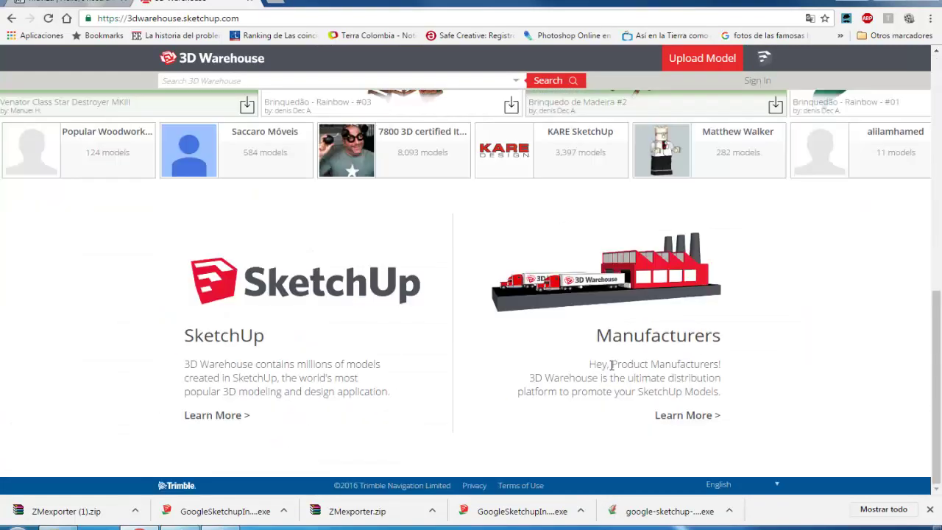
scroll(612, 364, up, 3)
scroll(608, 362, up, 4)
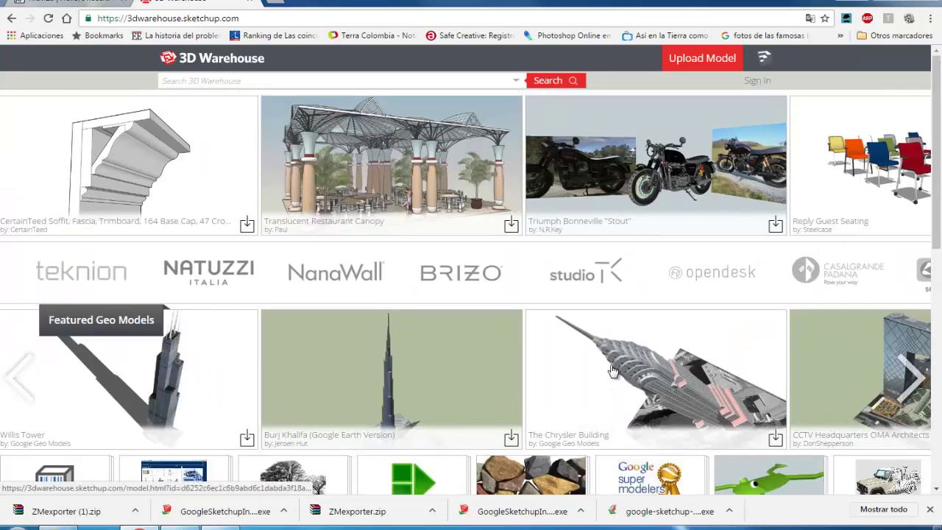
- Search 3D Warehouse for 'challenger' using the CHALLENGER suggestion
click(243, 80)
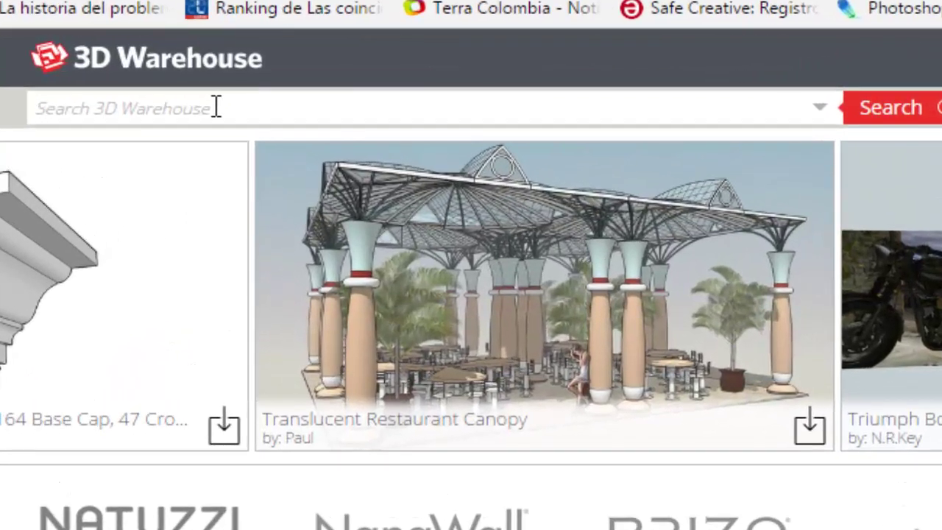
text(challen)
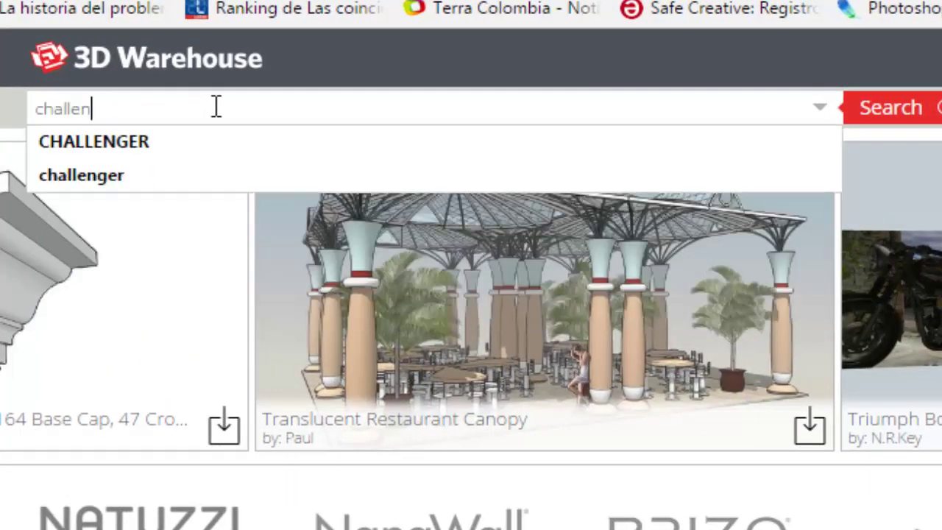
text(ge)
click(228, 141)
click(894, 118)
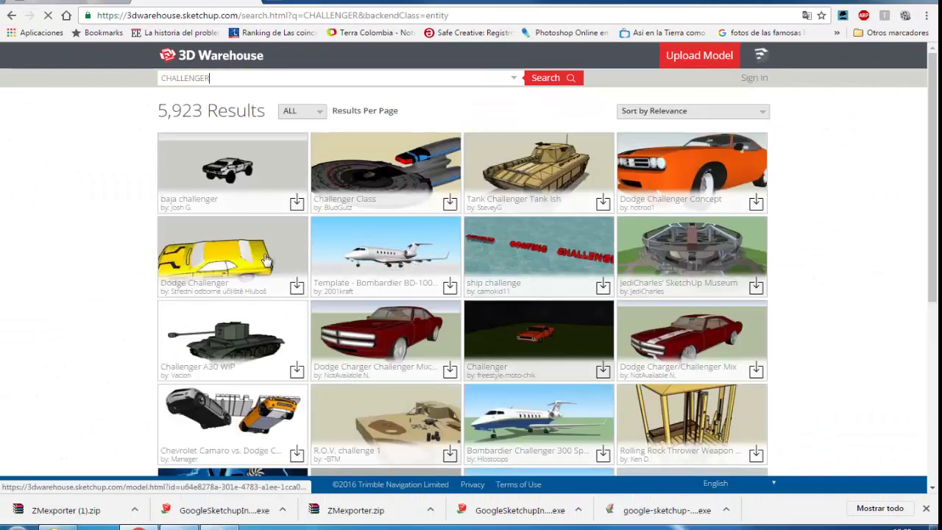
- Scroll through the results and open the 1966 Dodge Challenger model page
scroll(548, 258, down, 1)
scroll(548, 257, down, 1)
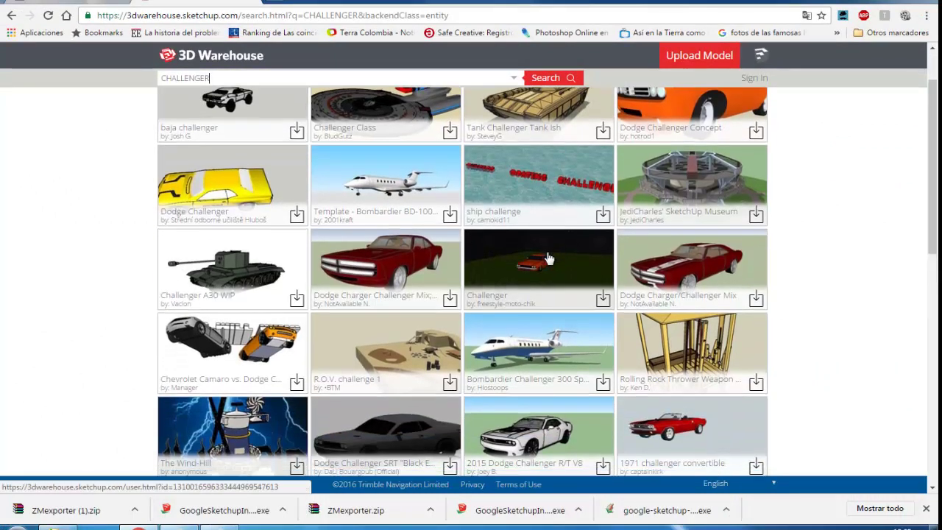
scroll(552, 257, down, 2)
scroll(560, 254, down, 1)
scroll(565, 252, up, 1)
scroll(566, 252, down, 1)
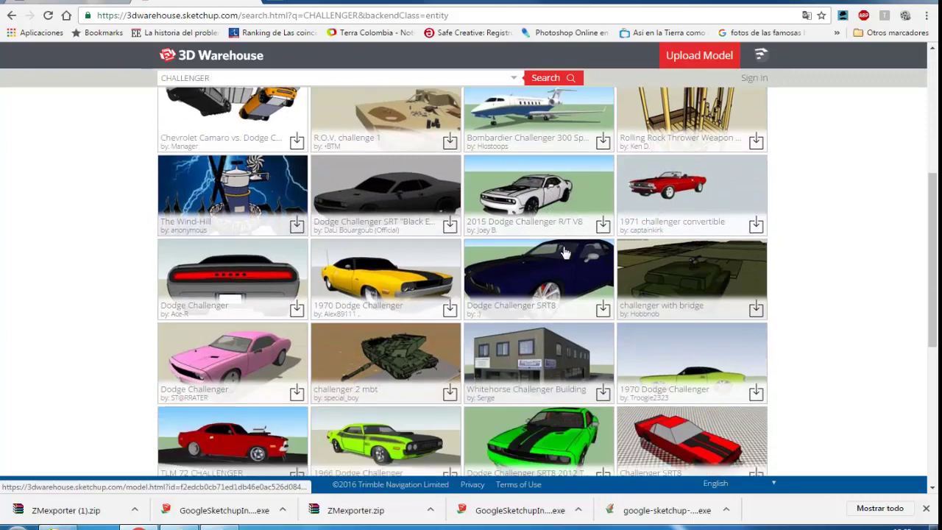
scroll(565, 252, down, 1)
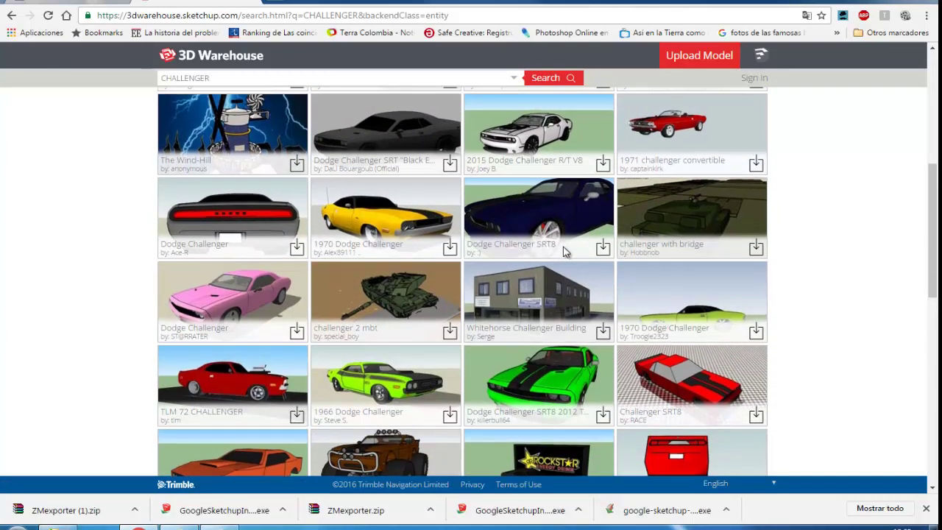
scroll(565, 252, up, 2)
scroll(566, 252, up, 2)
scroll(565, 252, up, 2)
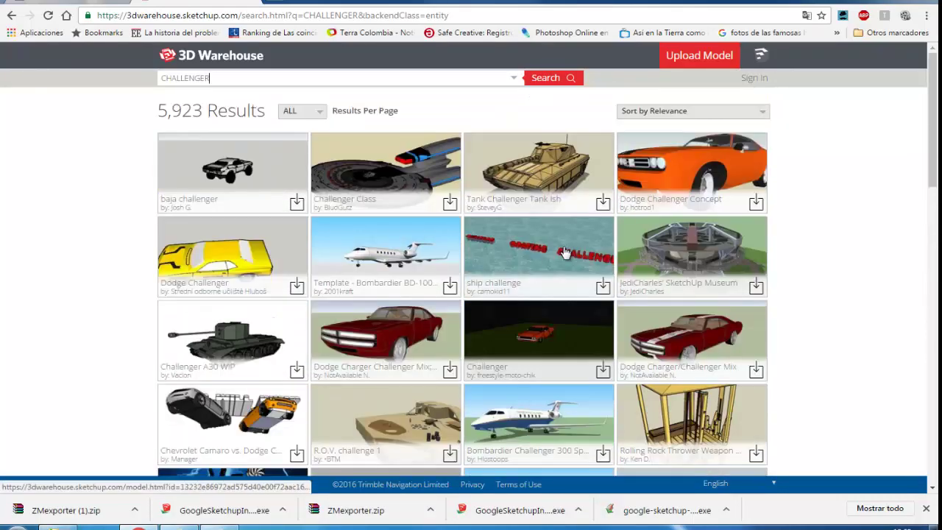
scroll(552, 261, down, 2)
scroll(553, 261, down, 2)
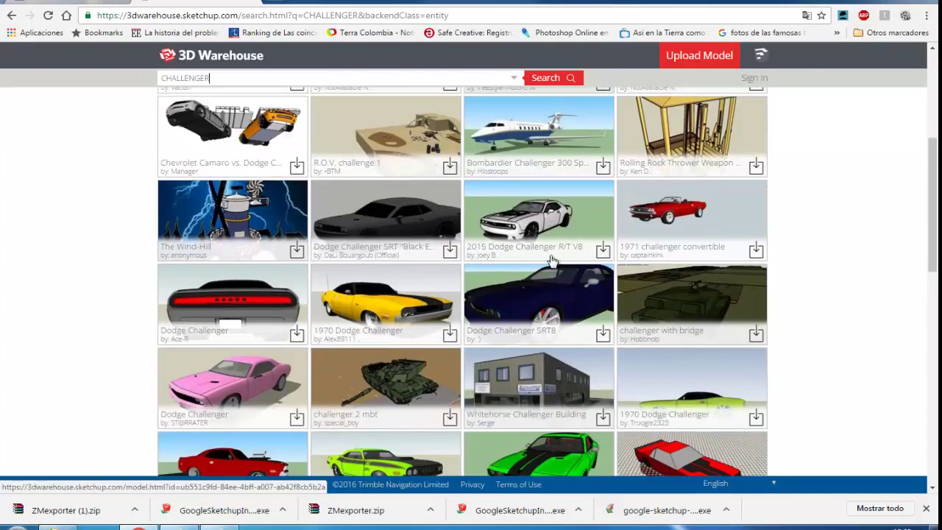
scroll(552, 260, down, 1)
scroll(552, 260, down, 1)
scroll(558, 264, down, 1)
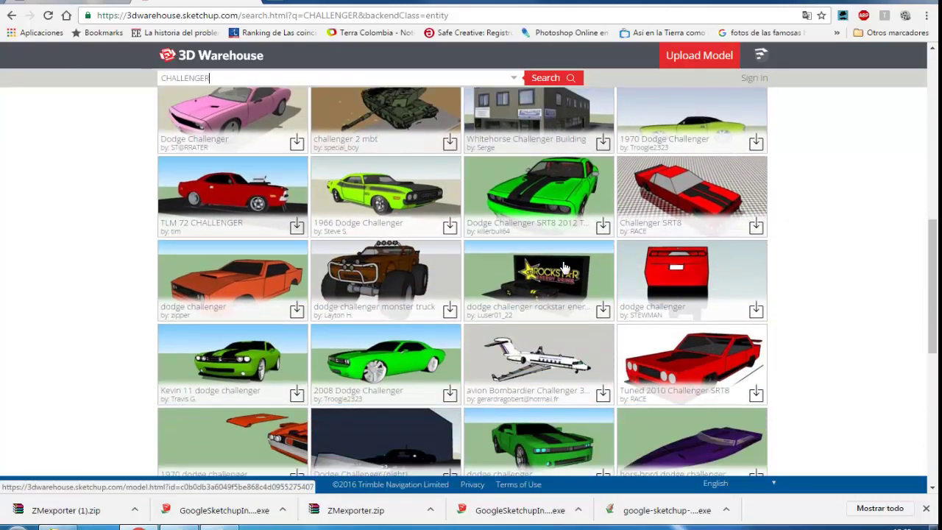
scroll(565, 267, down, 1)
scroll(563, 267, up, 2)
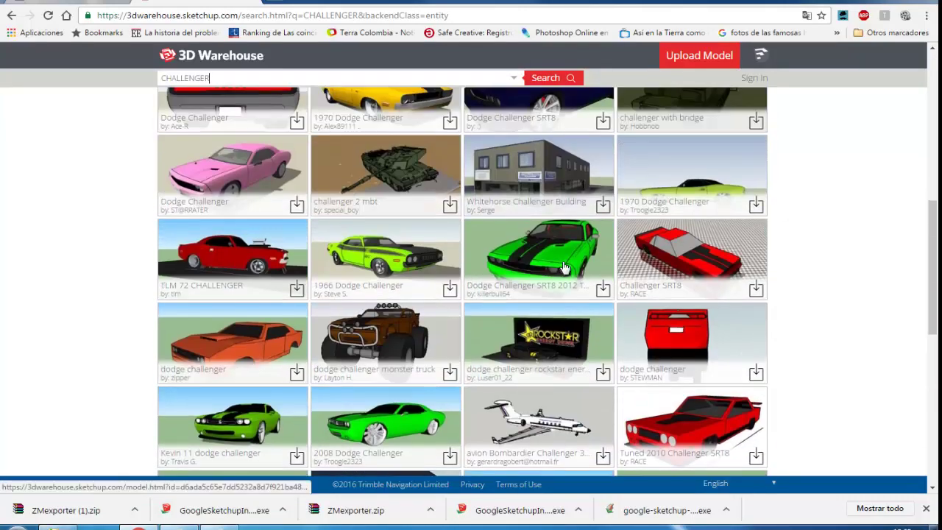
click(396, 261)
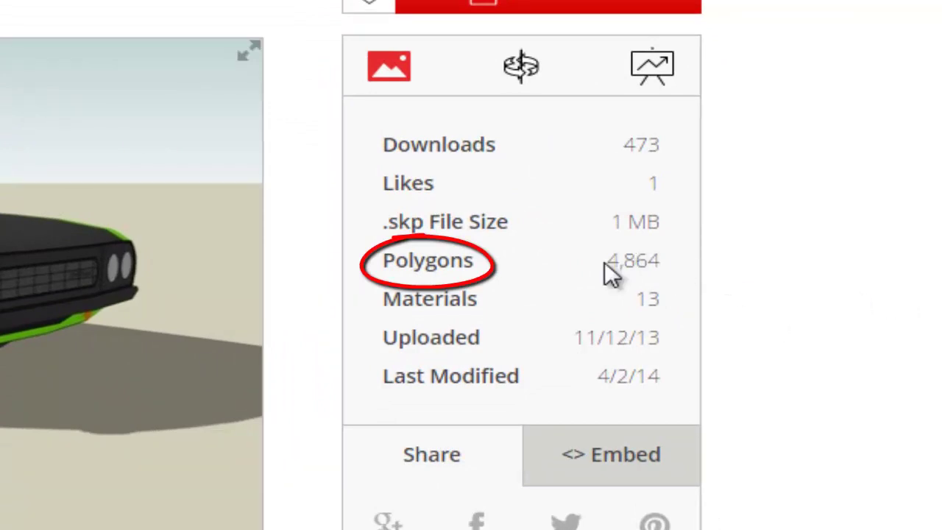
- Confirm the 1966 Dodge Challenger's 4,864 polygons and download it as a SketchUp 8 model
drag(601, 262, 678, 263)
click(669, 264)
double_click(659, 261)
click(662, 263)
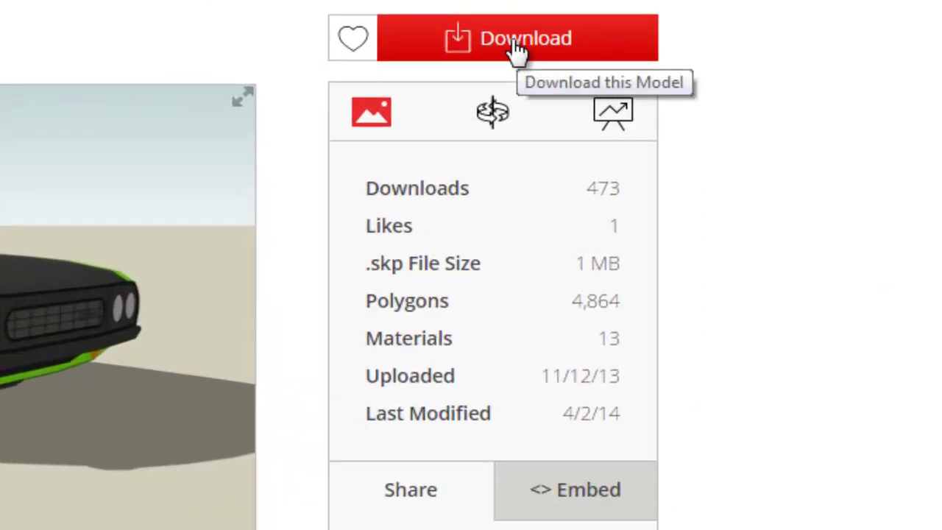
click(517, 51)
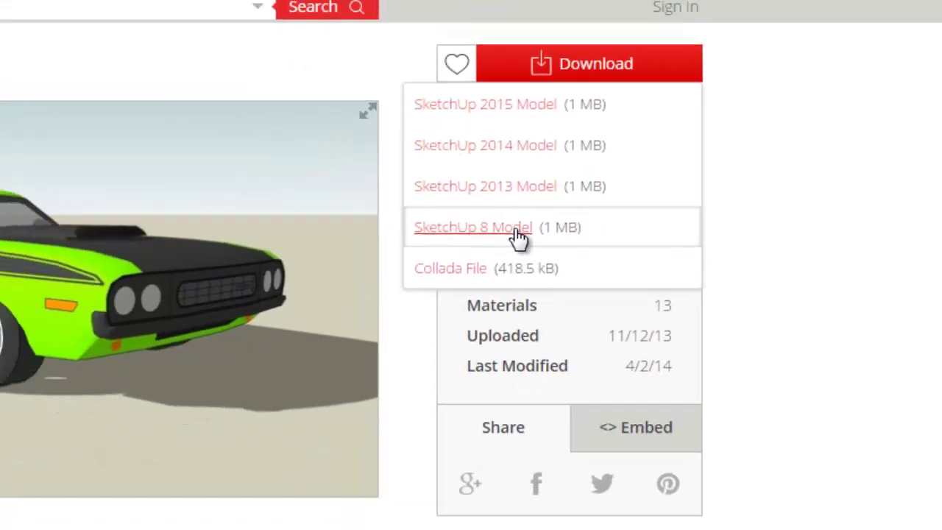
click(431, 254)
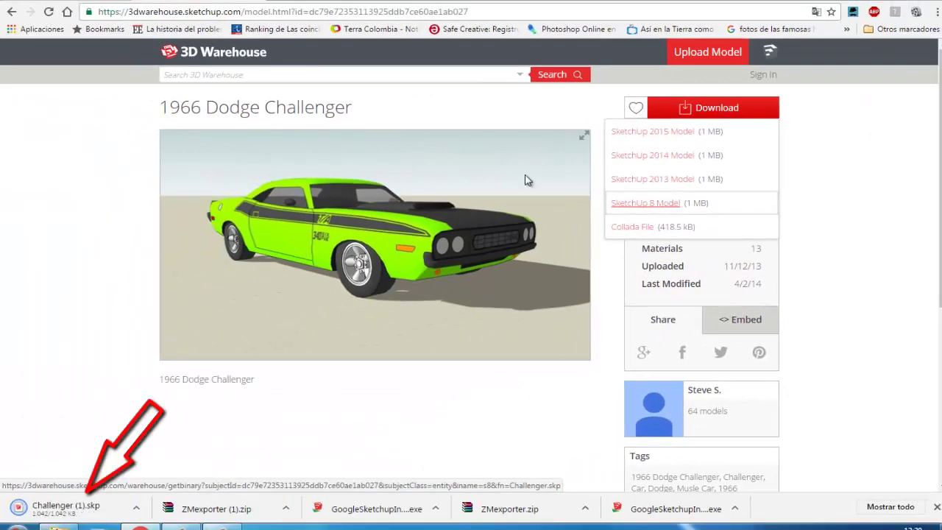
- Replace the search text with 'bike' and search for bike models
scroll(471, 216, down, 5)
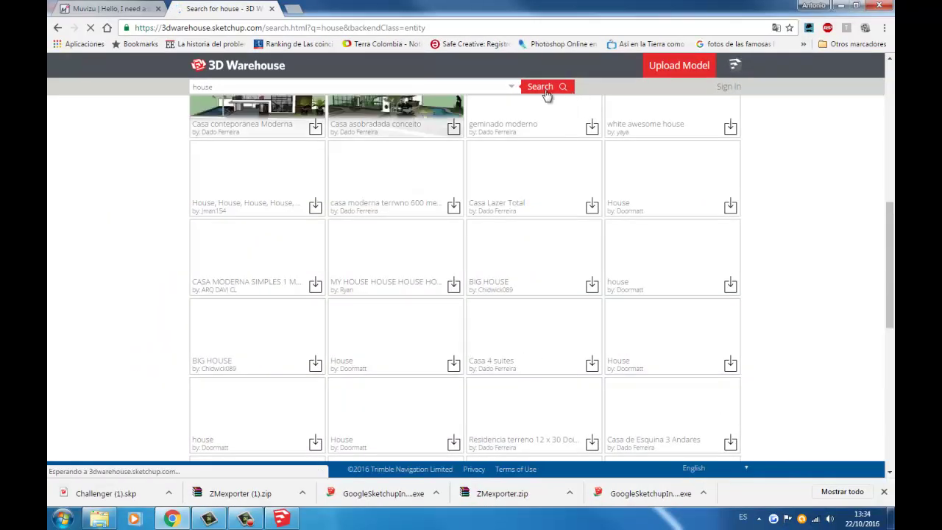
scroll(237, 86, down, 3)
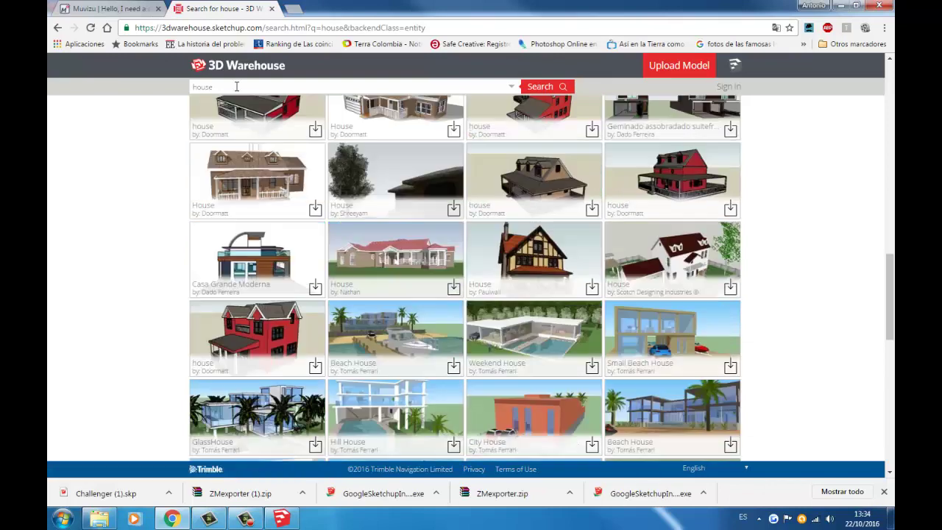
click(182, 86)
text(bike)
click(544, 87)
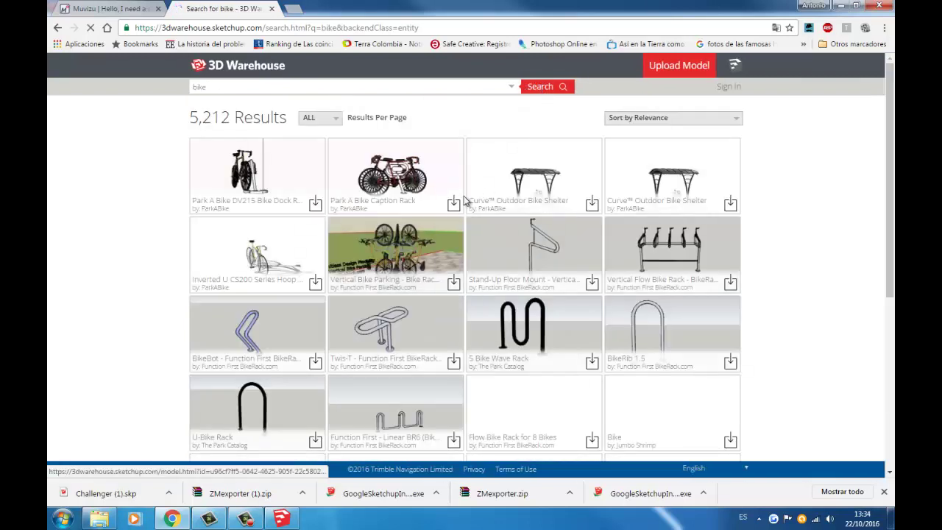
scroll(455, 204, down, 5)
- Search 3D Warehouse for motorcycle models and scroll the 1,405 results
click(293, 86)
text(motorcycle)
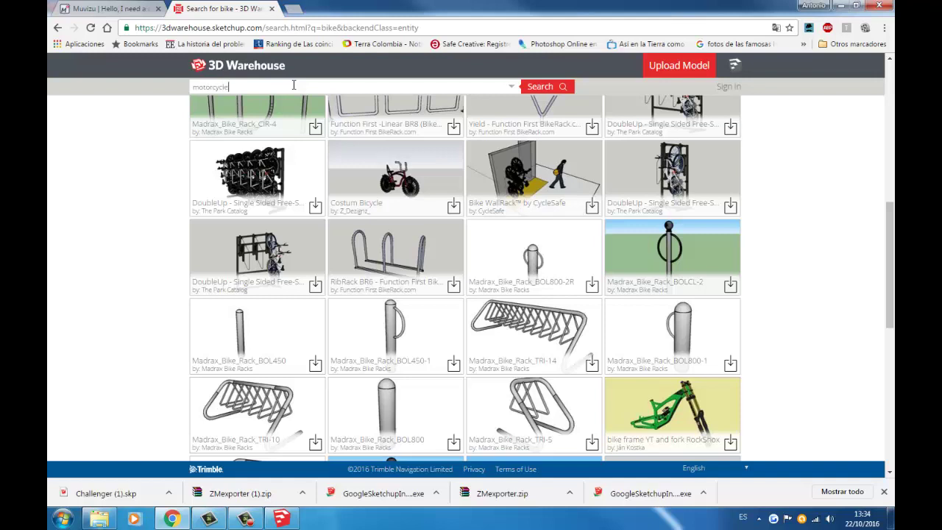
click(562, 89)
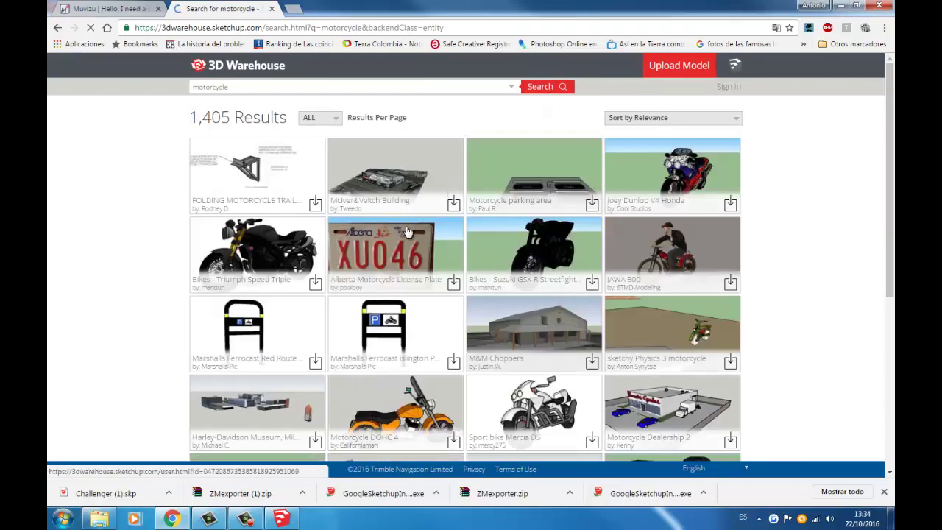
scroll(409, 232, down, 1)
scroll(409, 232, down, 1)
scroll(409, 232, down, 1)
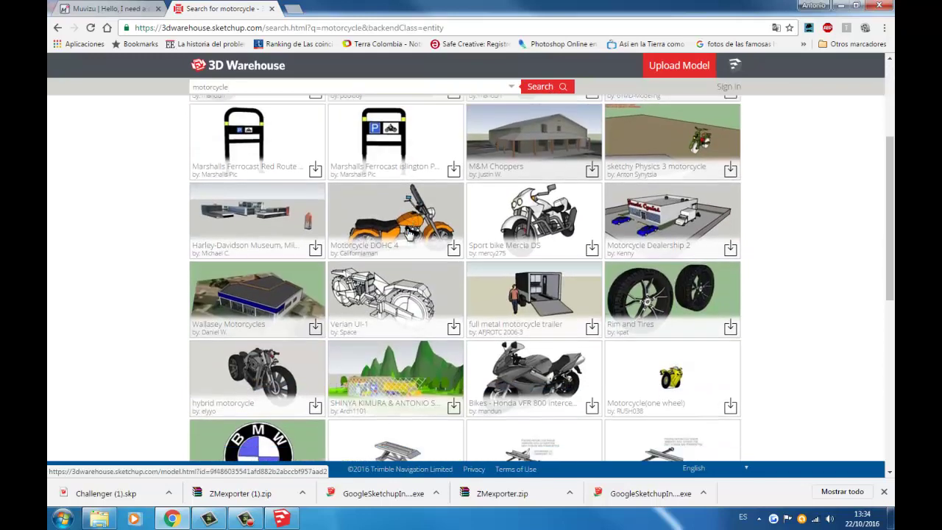
scroll(411, 233, down, 5)
- Search for bed models, bringing up 19,018 results
double_click(250, 86)
text(bes)
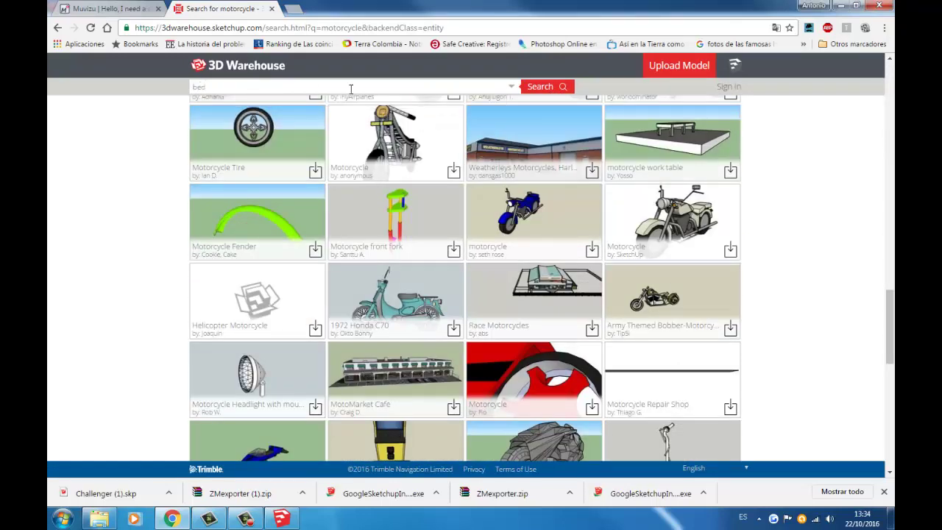
click(533, 87)
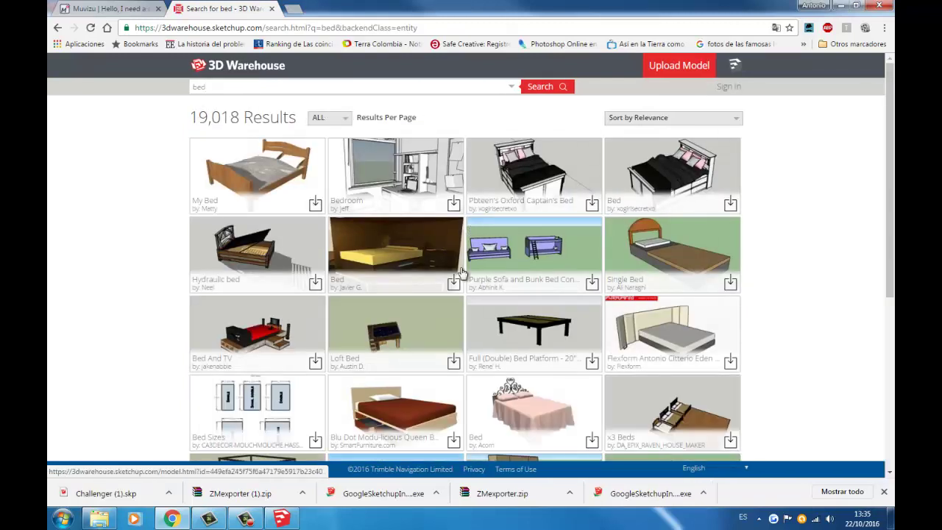
scroll(464, 269, down, 2)
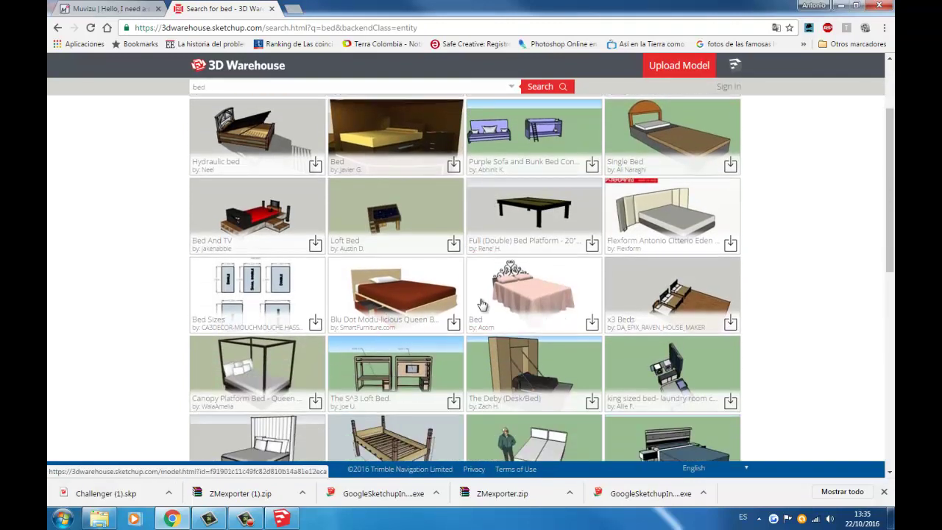
- Open the iron-headboard Bed model, highlight its 3,668 polygons and show its download formats
click(514, 291)
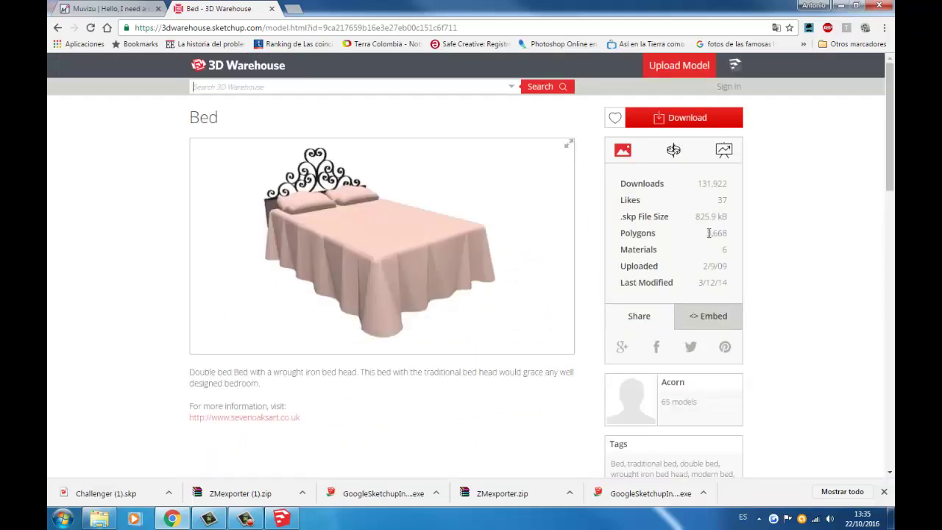
drag(621, 235, 728, 234)
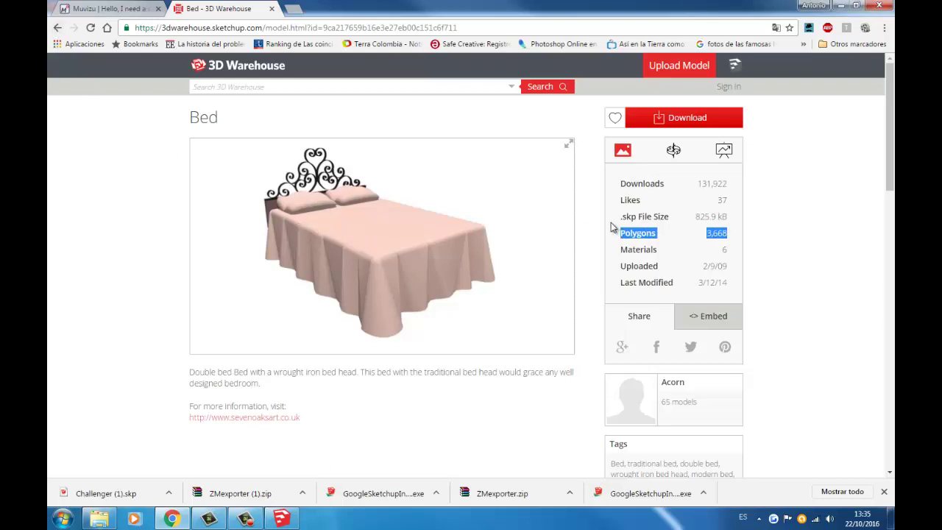
click(698, 120)
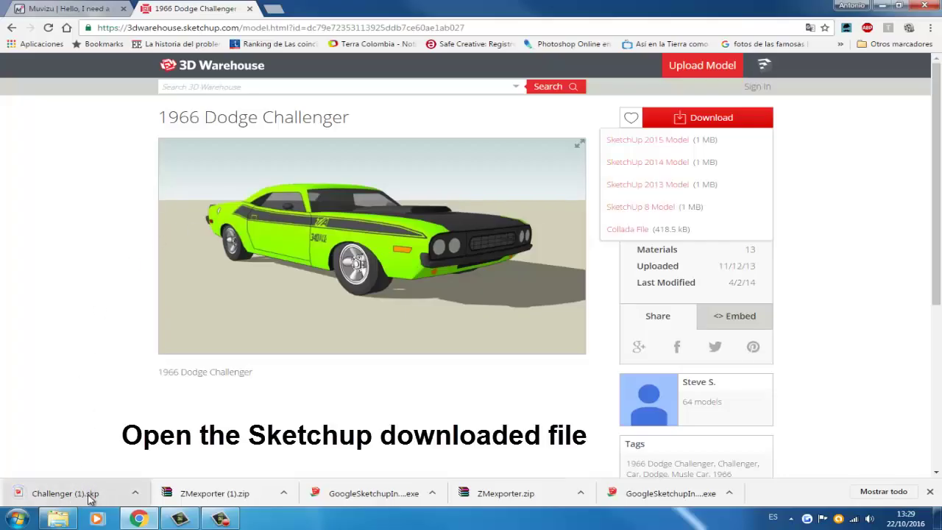
- Open Challenger (1).skp in SketchUp 8 and box-select the whole car
click(89, 497)
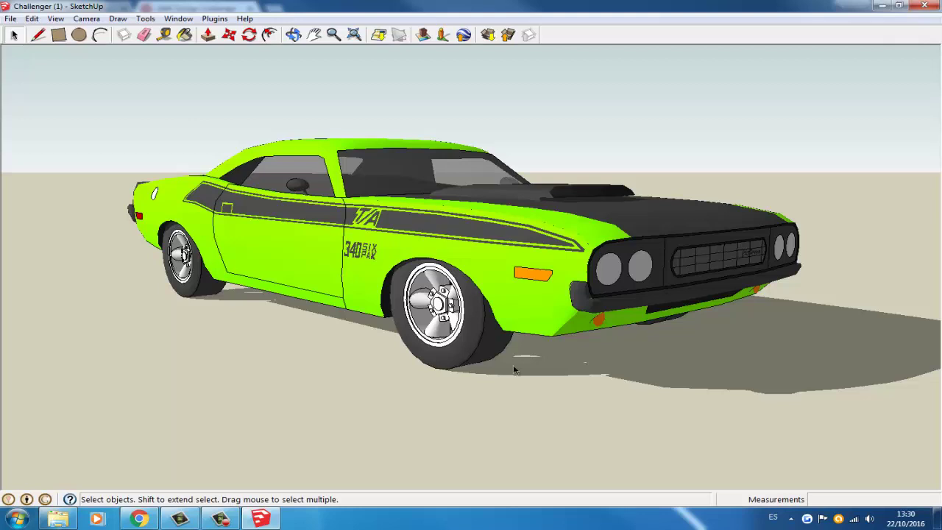
mouse_move(75, 76)
mouse_down()
mouse_move(631, 388)
mouse_move(779, 430)
mouse_move(842, 433)
mouse_up()
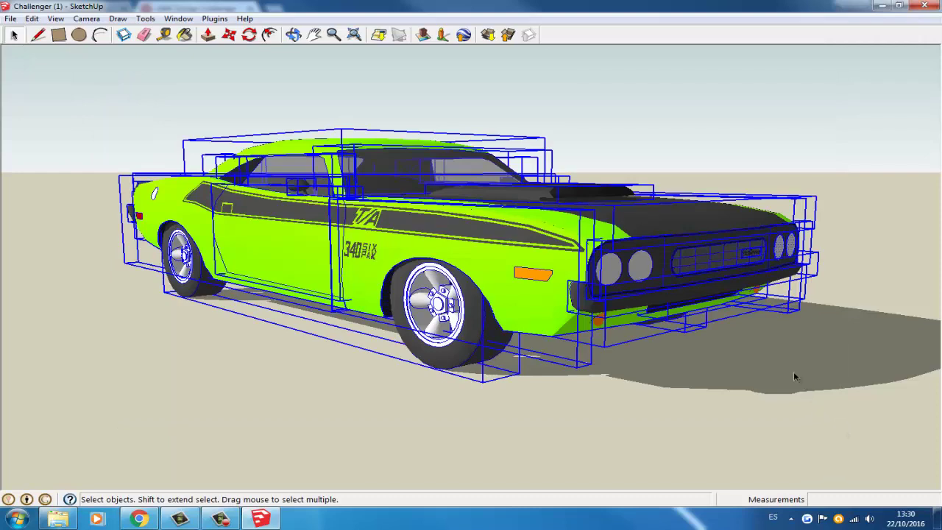
scroll(587, 152, down, 2)
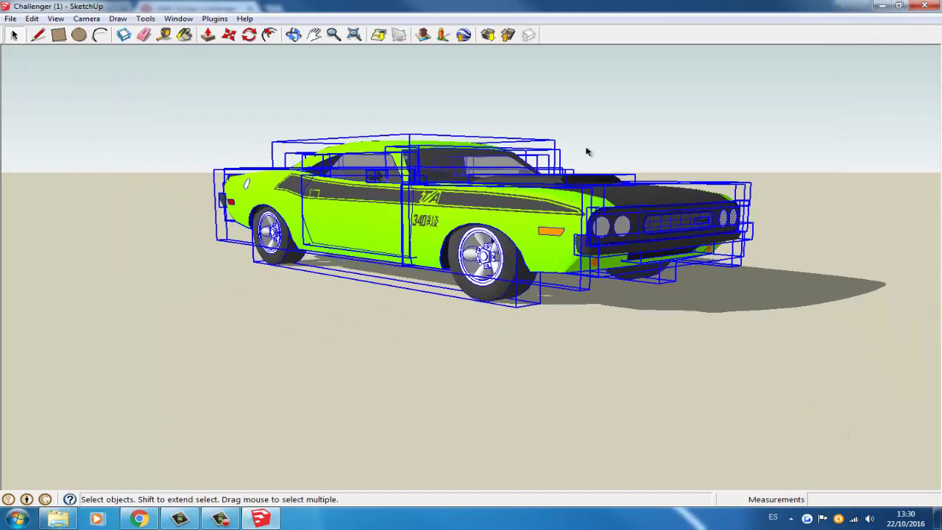
scroll(587, 152, down, 1)
scroll(587, 151, down, 1)
scroll(587, 151, up, 1)
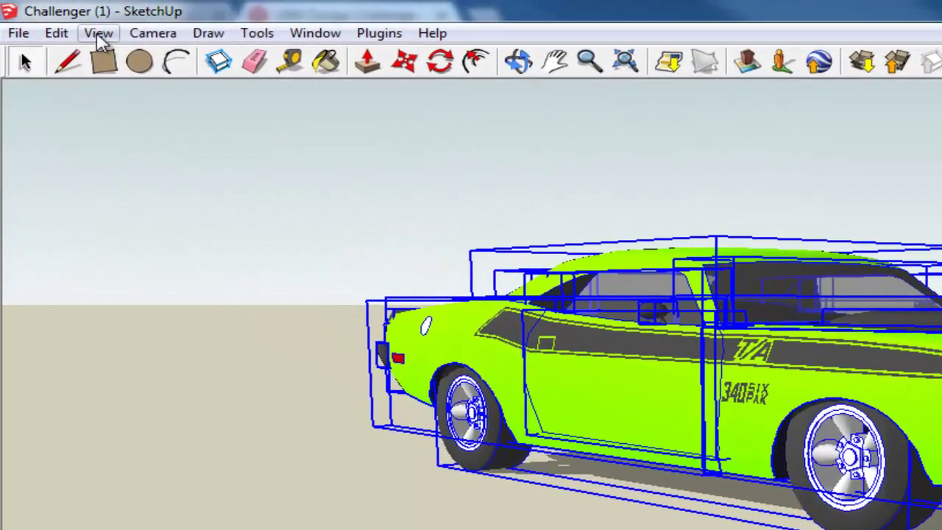
- Turn on the model axes and move the car along the red axis
click(100, 35)
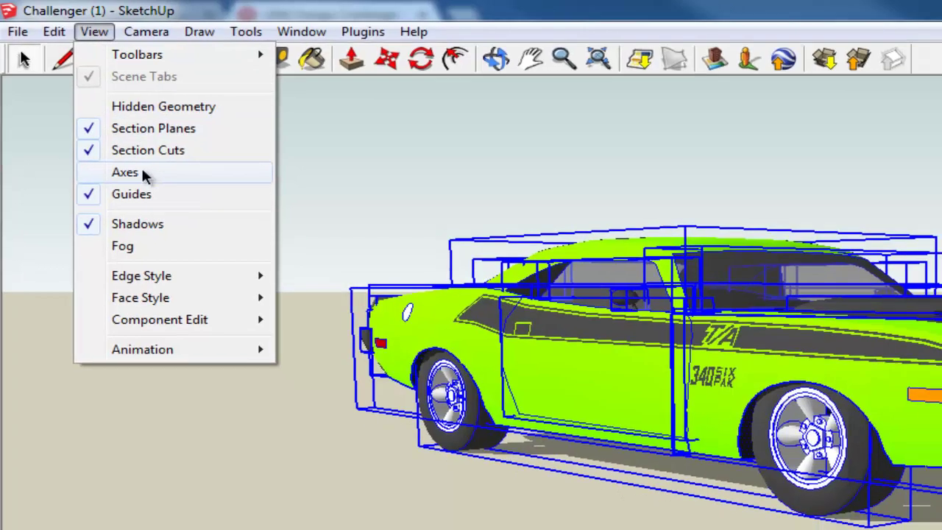
click(142, 168)
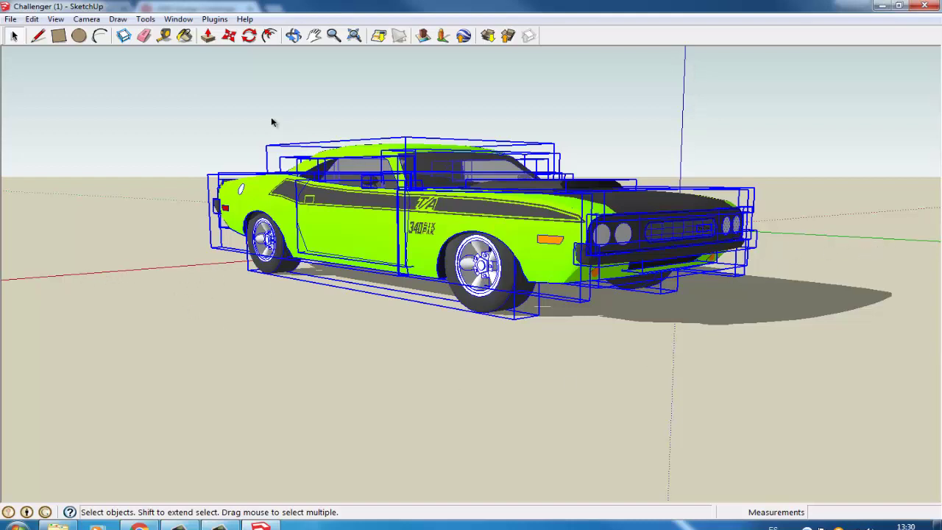
click(230, 35)
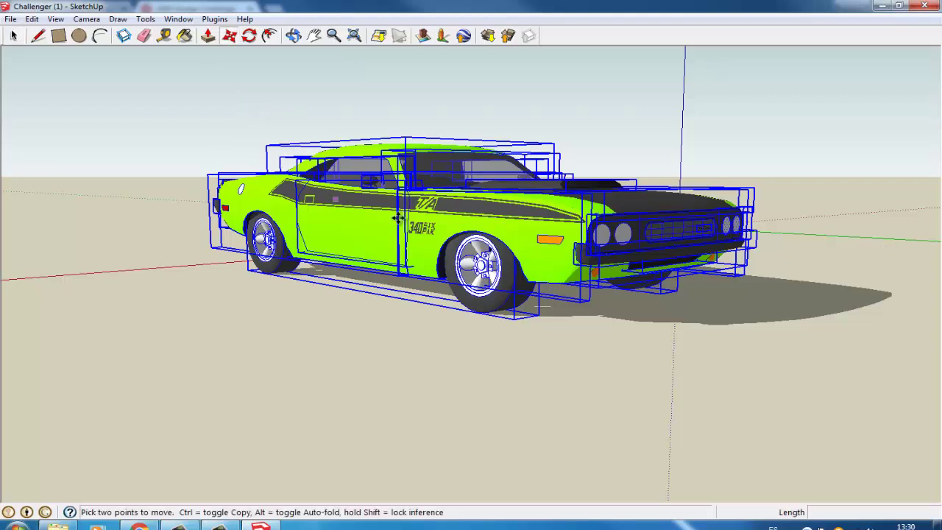
click(434, 226)
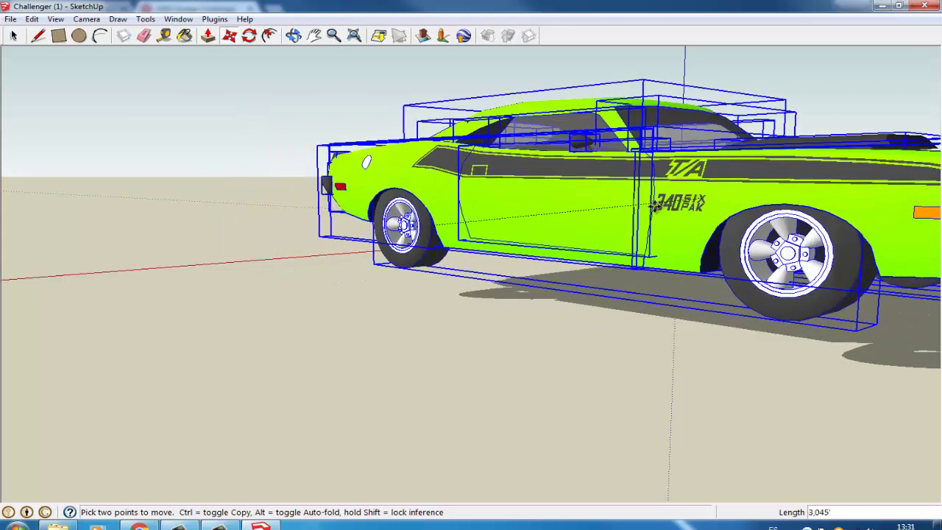
- Orbit to a head-on view of the car's front and pan it to screen centre
click(297, 42)
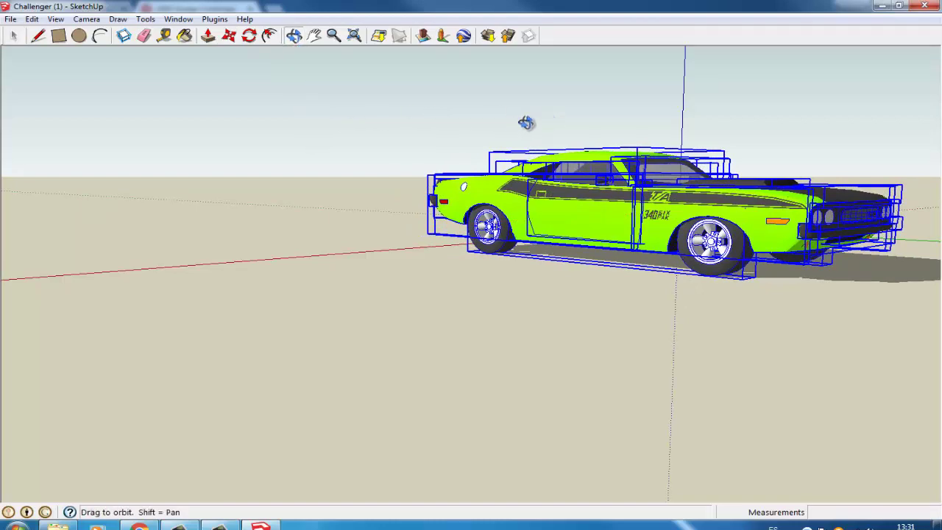
mouse_move(519, 121)
mouse_down()
mouse_move(273, 160)
mouse_move(296, 163)
mouse_up()
mouse_move(801, 204)
mouse_down()
mouse_move(742, 167)
mouse_move(793, 155)
mouse_move(875, 165)
mouse_up()
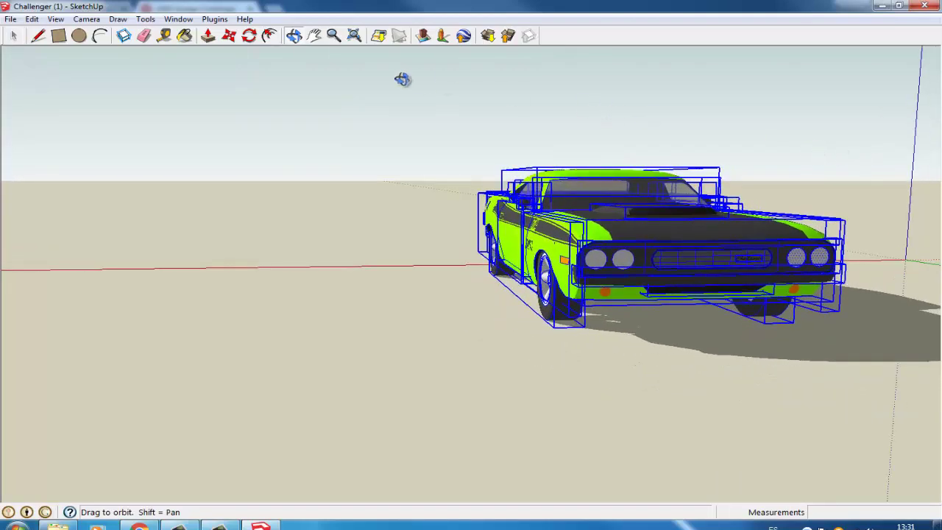
click(314, 36)
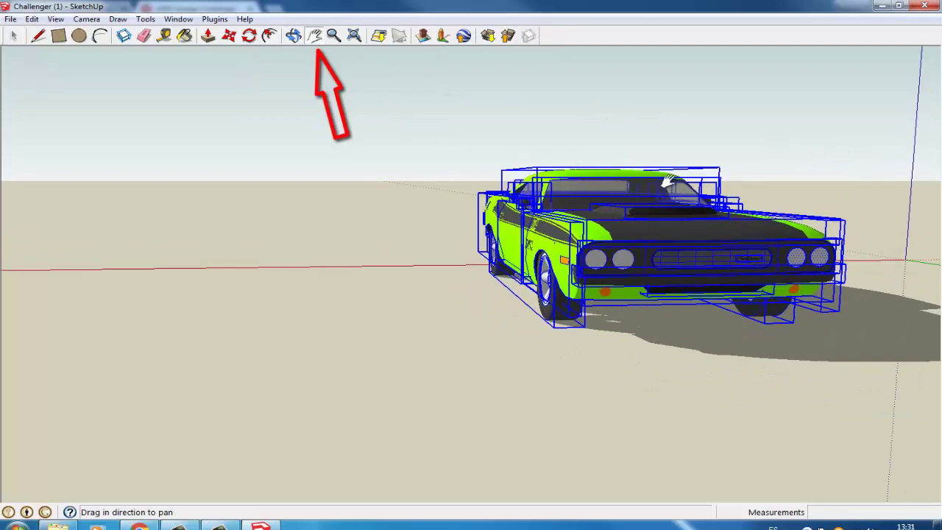
drag(689, 181, 268, 207)
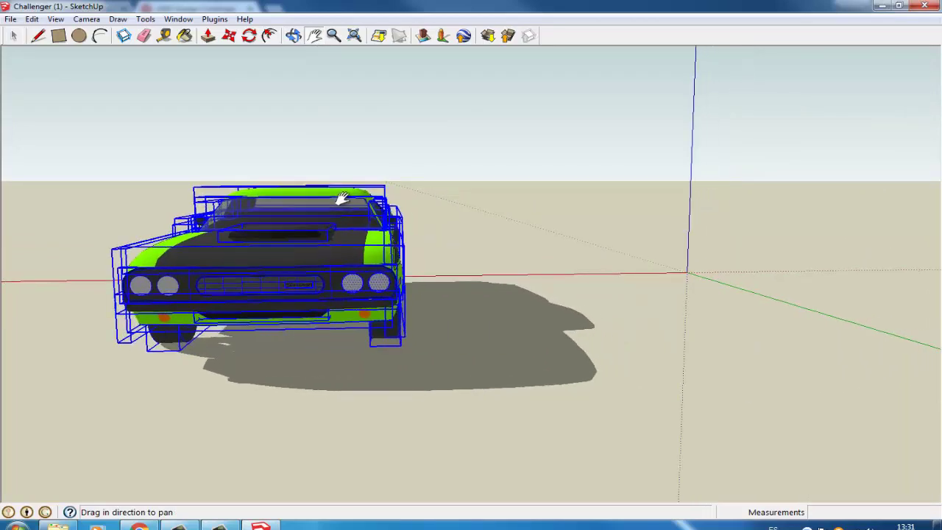
- Move the Challenger onto the axes origin, then orbit to a level side view
key(o)
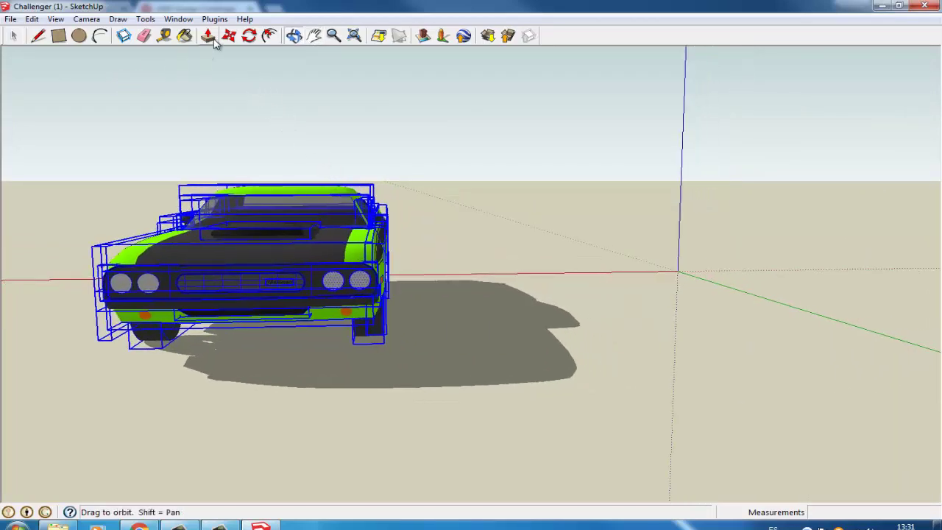
click(229, 35)
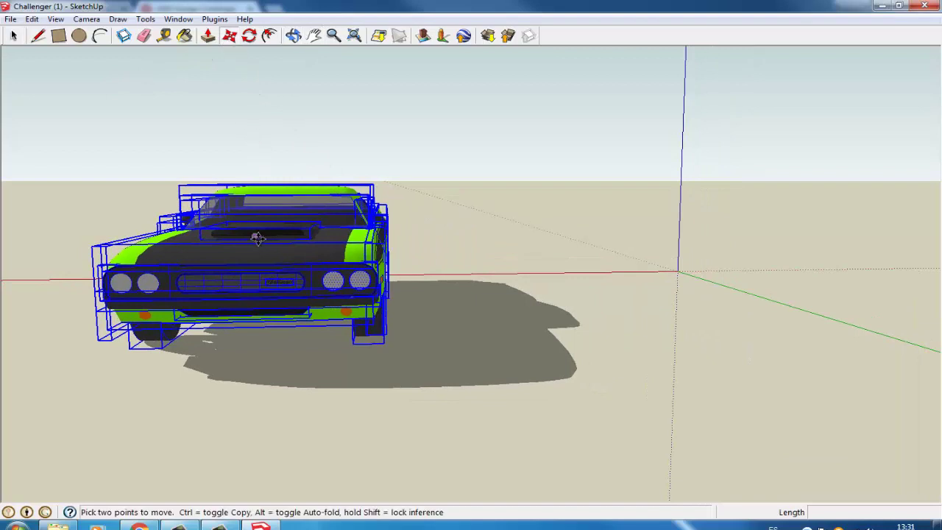
mouse_move(252, 243)
mouse_down()
mouse_move(450, 251)
mouse_move(742, 232)
mouse_move(758, 248)
mouse_up()
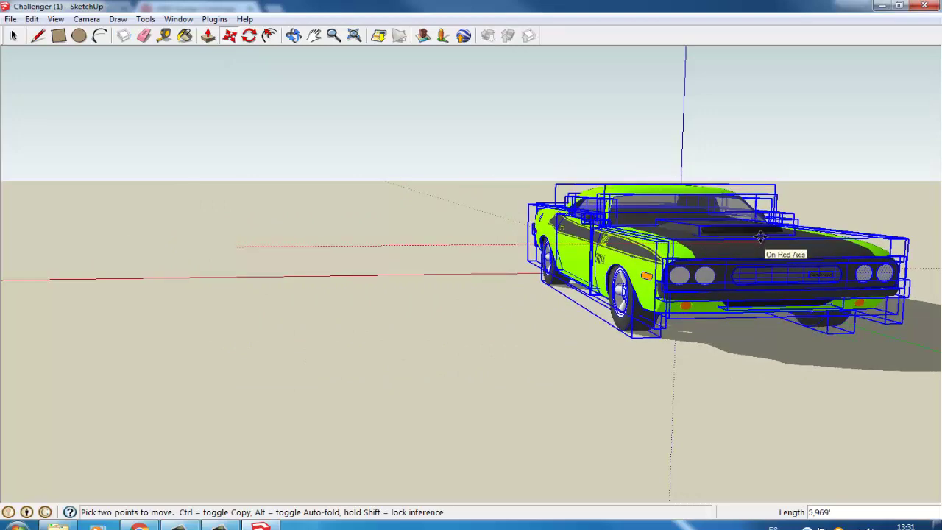
drag(758, 249, 764, 192)
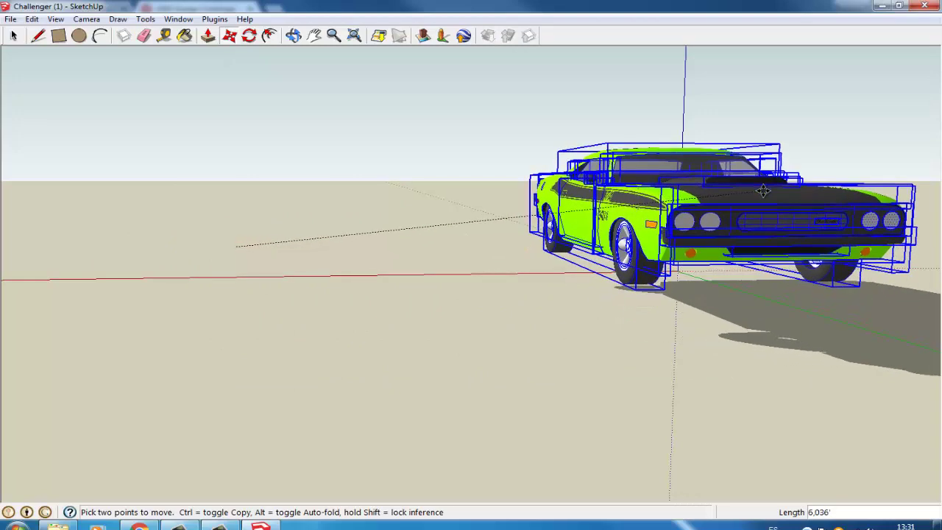
middle_drag(764, 191, 508, 182)
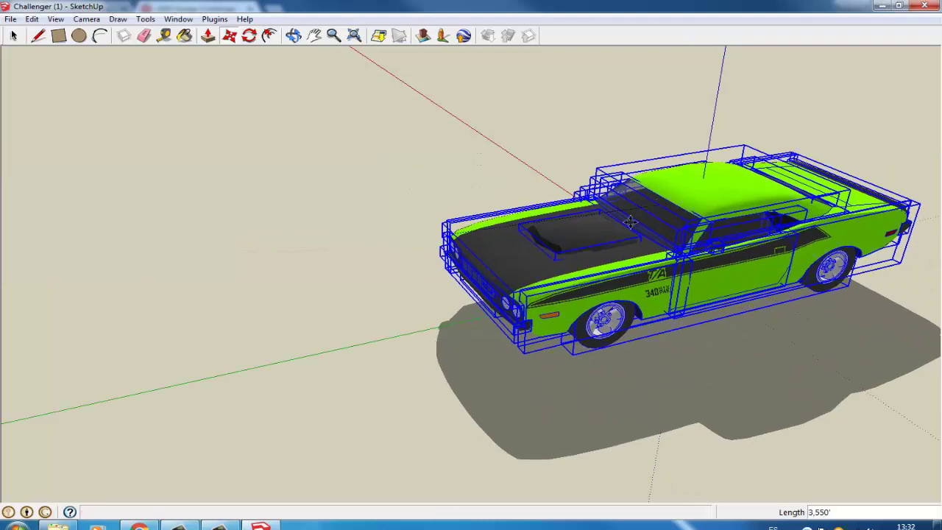
click(295, 36)
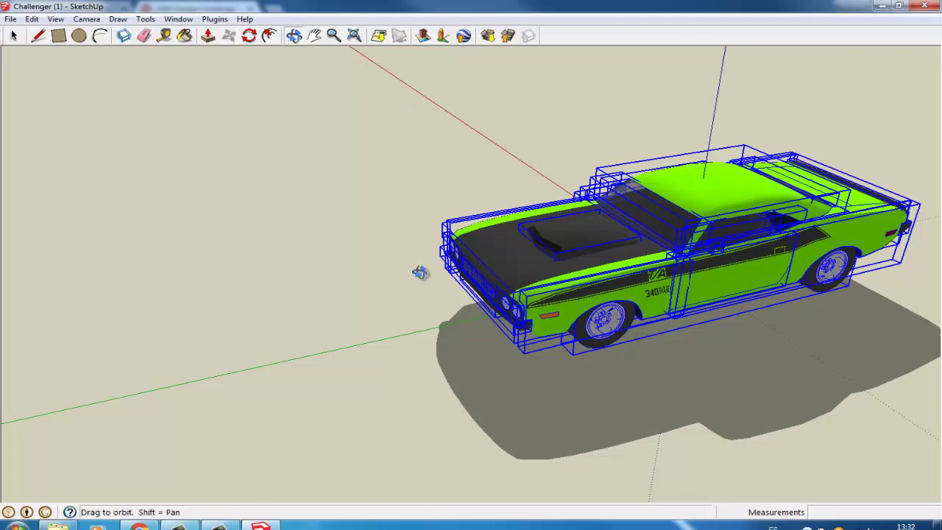
mouse_move(470, 336)
mouse_down()
mouse_move(441, 169)
mouse_move(432, 194)
mouse_move(438, 448)
mouse_move(862, 331)
mouse_move(854, 308)
mouse_move(654, 328)
mouse_move(669, 324)
mouse_move(383, 293)
mouse_move(589, 265)
mouse_move(702, 235)
mouse_move(663, 228)
mouse_move(499, 326)
mouse_move(181, 228)
mouse_move(131, 259)
mouse_move(238, 275)
mouse_up()
- Export the car with HardPCM's Exporter for Muvizu in ASE format as new car.ase
key(space)
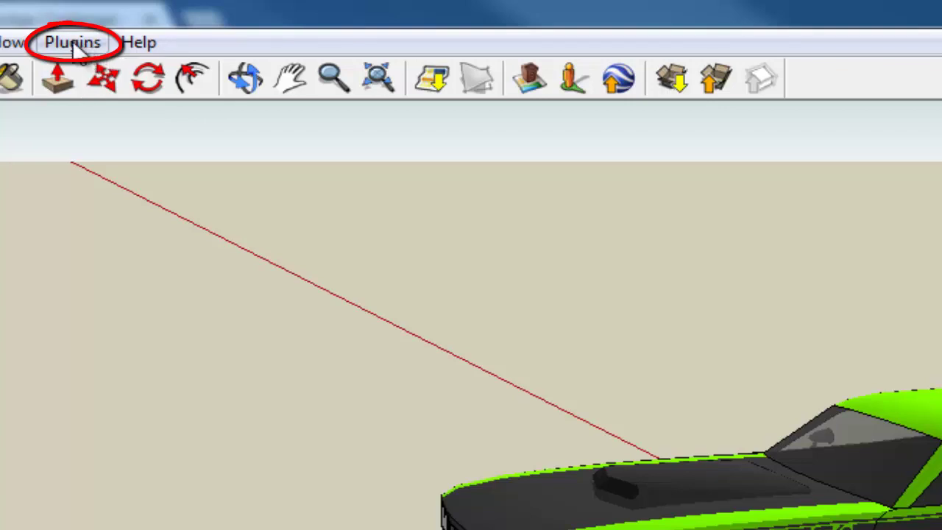
click(74, 43)
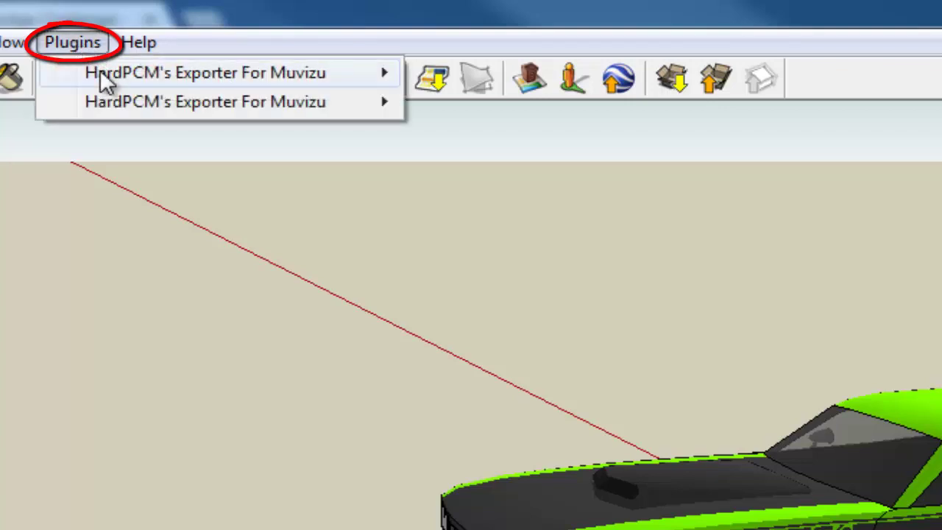
mouse_move(206, 73)
mouse_move(533, 73)
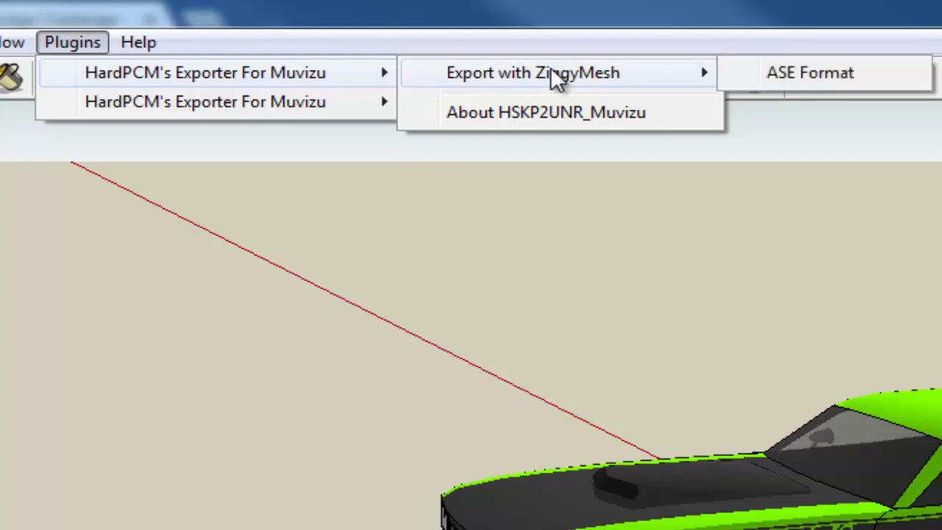
click(834, 74)
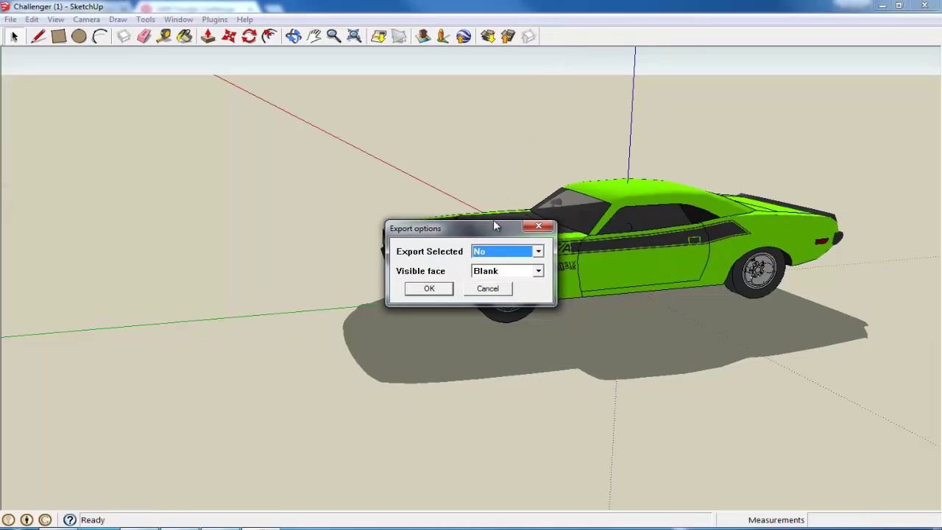
click(430, 289)
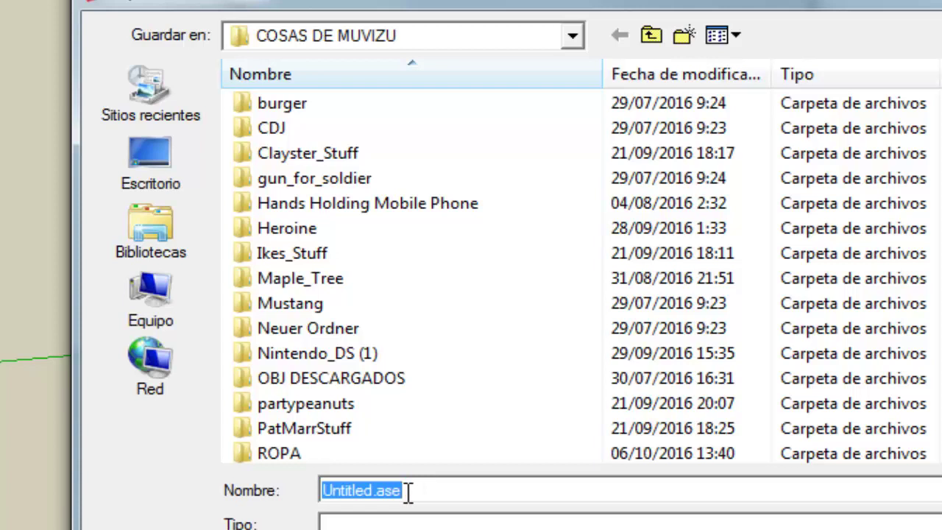
click(374, 492)
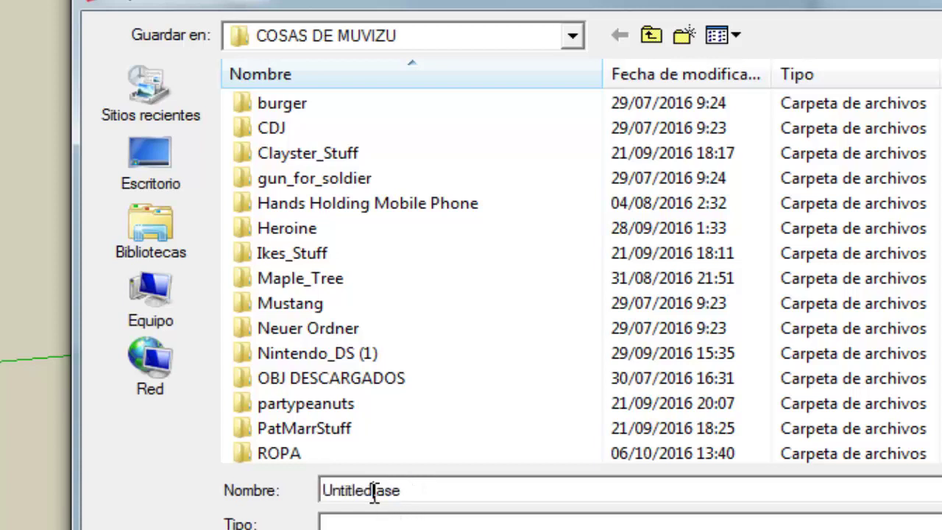
drag(374, 492, 293, 490)
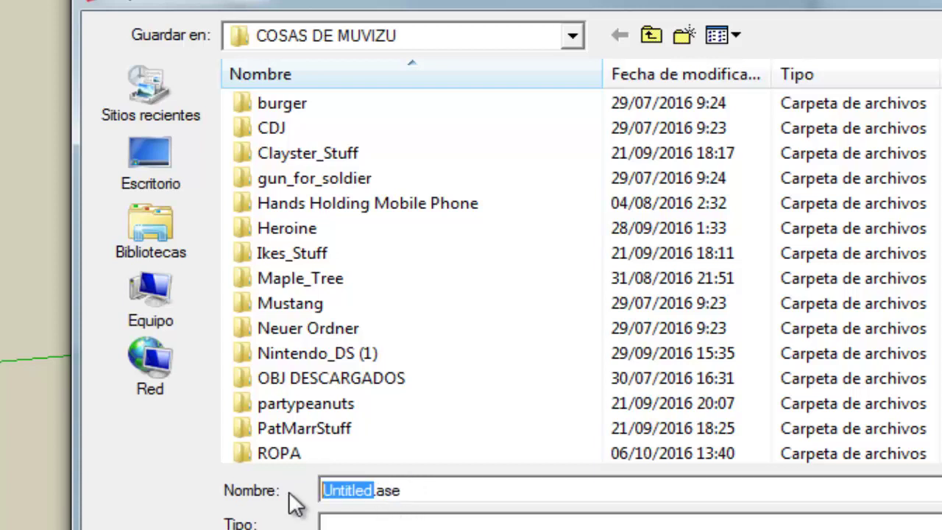
text(new )
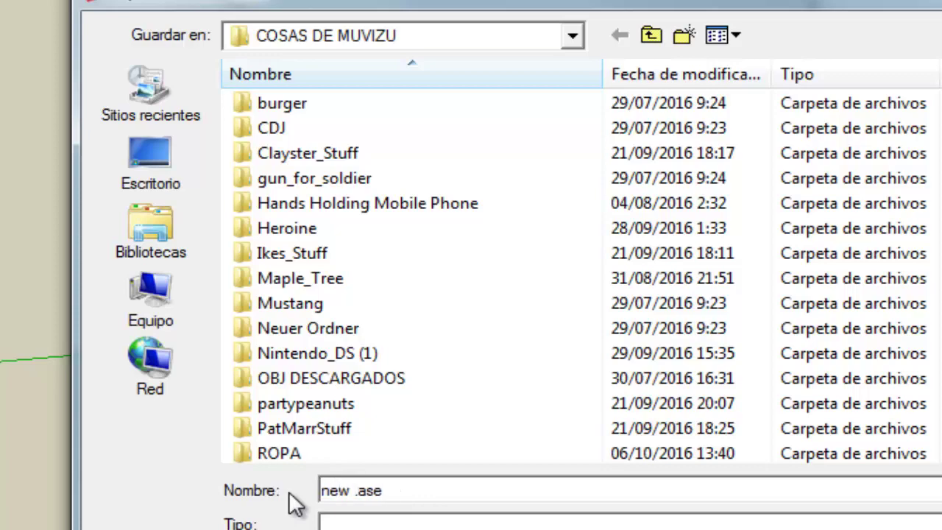
text(car)
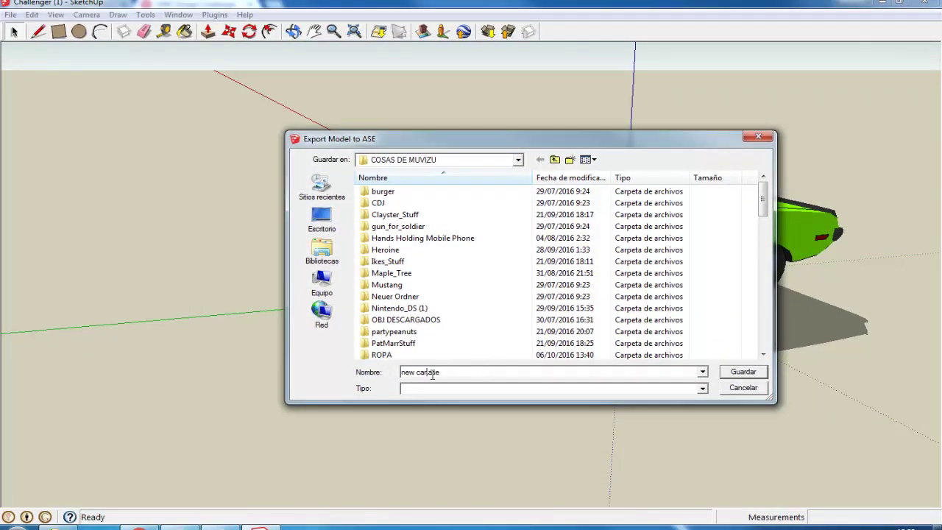
click(744, 373)
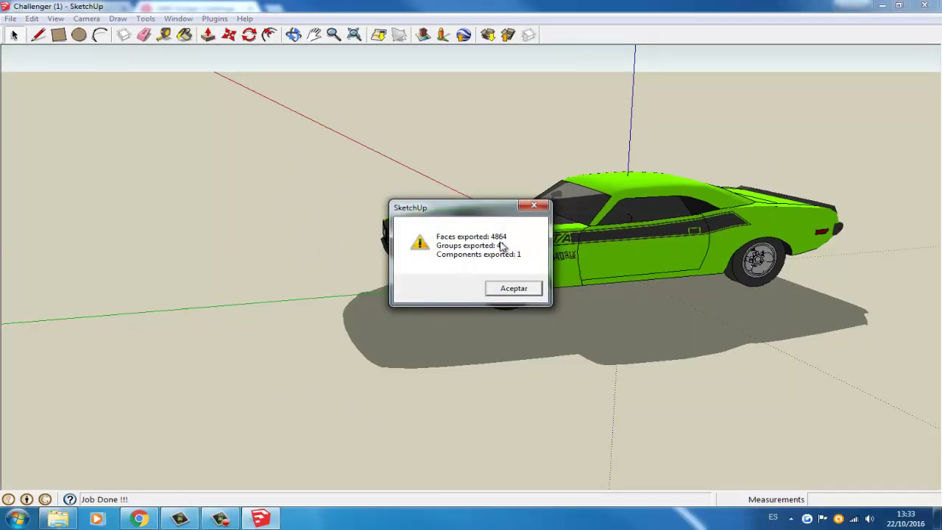
- Dismiss the export summary and start importing a model file in Muvizu
click(513, 288)
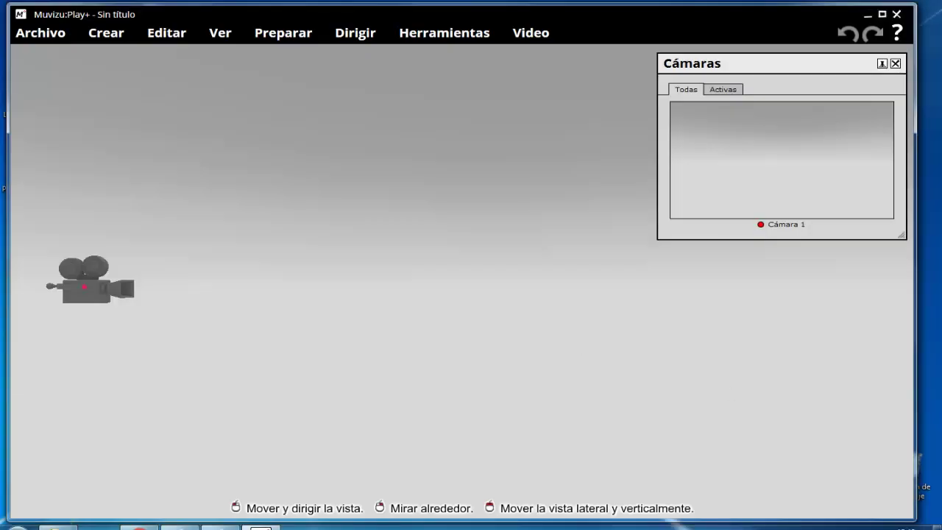
click(107, 32)
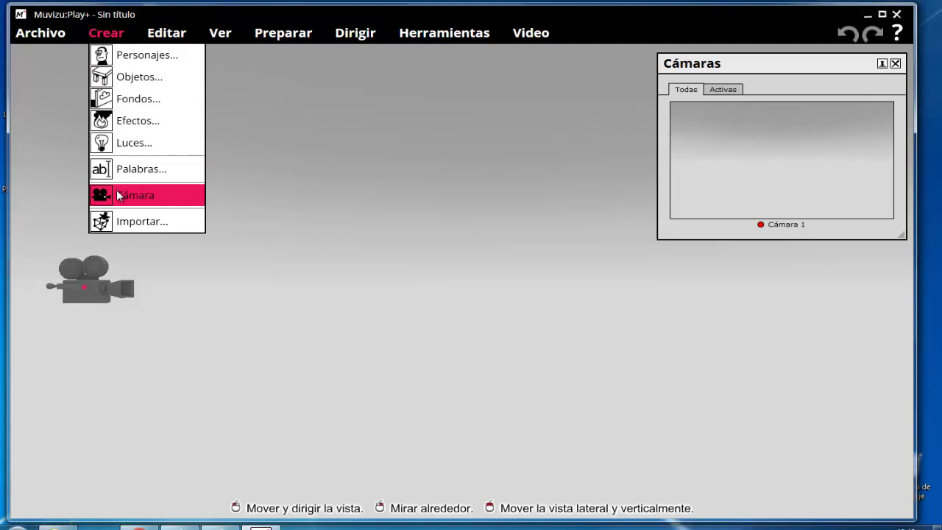
click(120, 220)
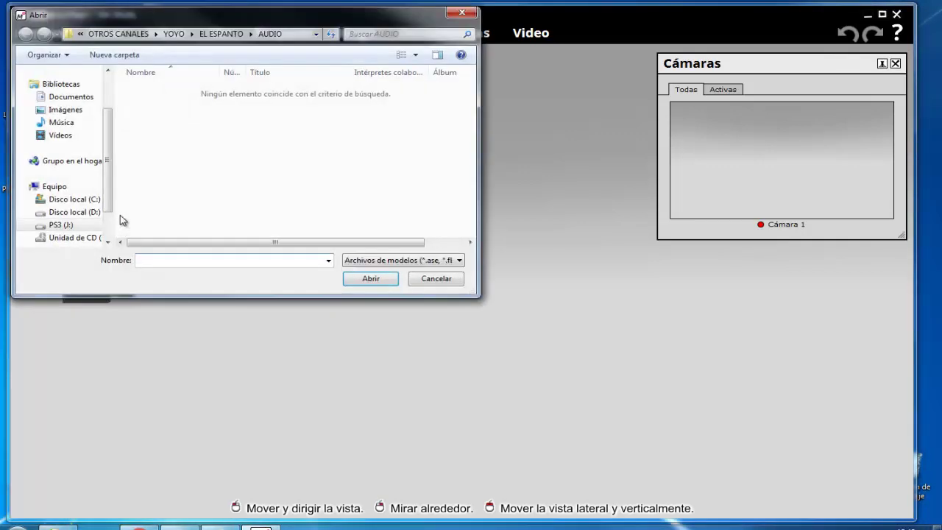
- Open new car.ase from the COSAS DE MUVIZU folder for import
click(175, 34)
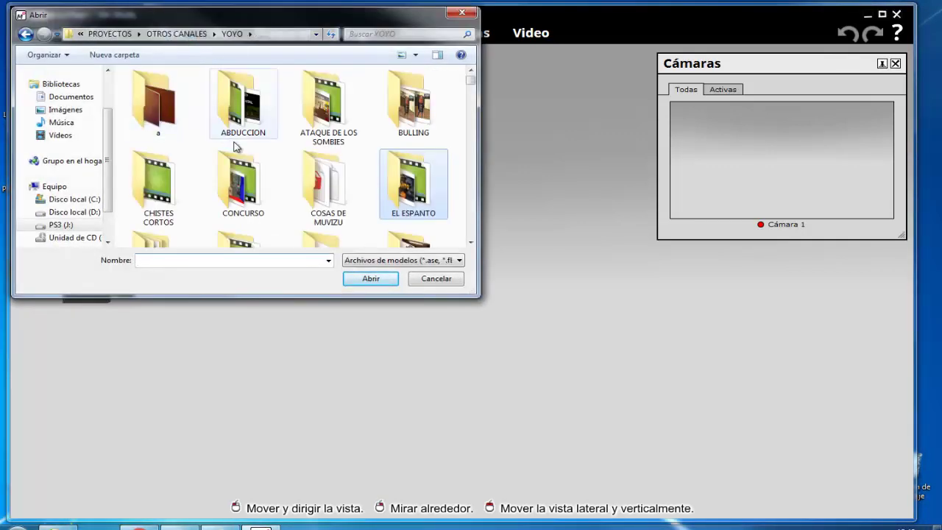
double_click(324, 209)
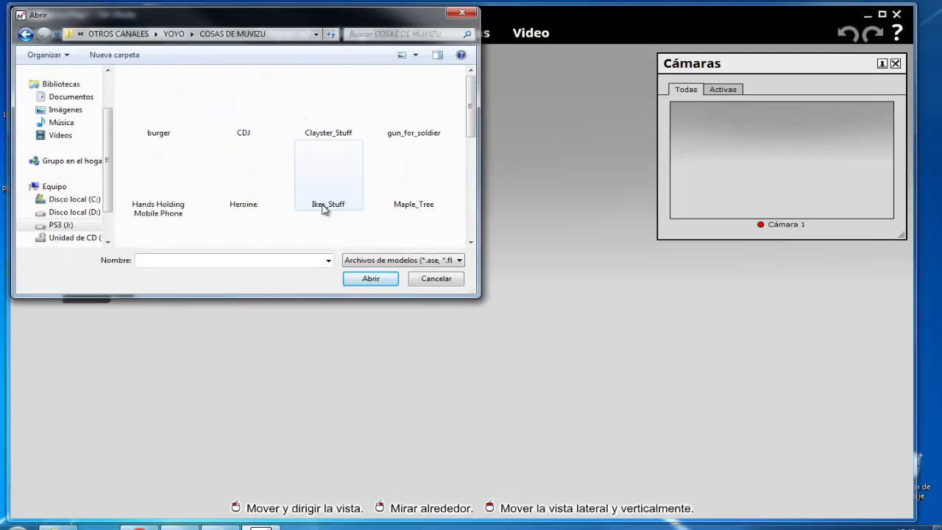
scroll(322, 208, down, 3)
scroll(322, 209, down, 1)
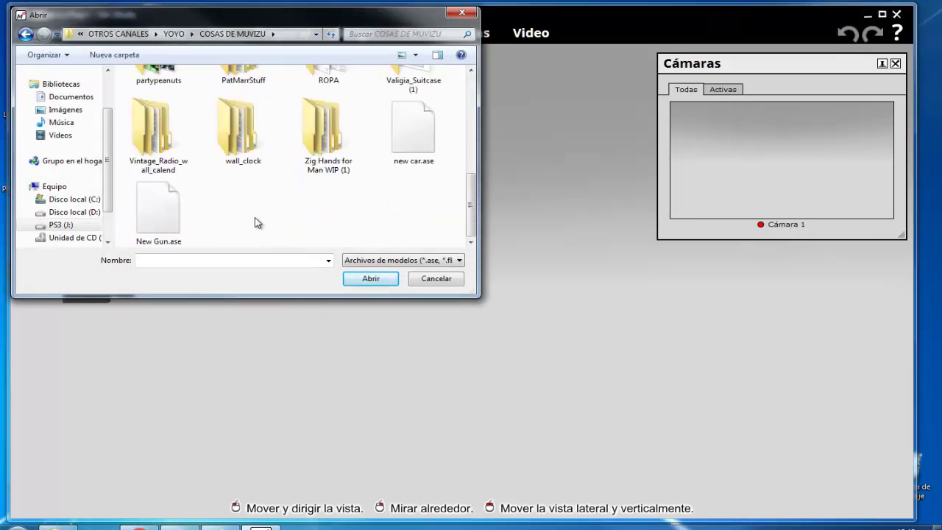
click(423, 158)
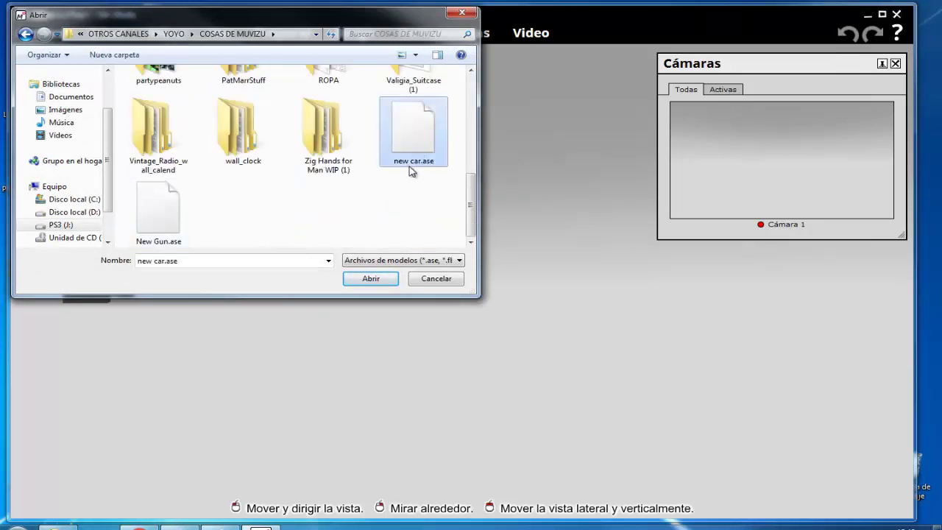
double_click(419, 141)
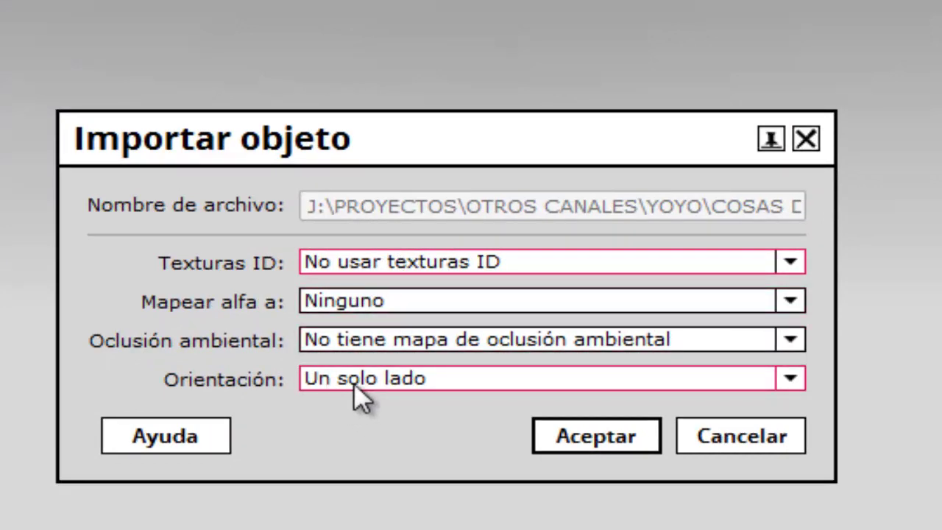
- Import the Challenger with Orientación set to Dos lados, so the pink car appears
click(414, 385)
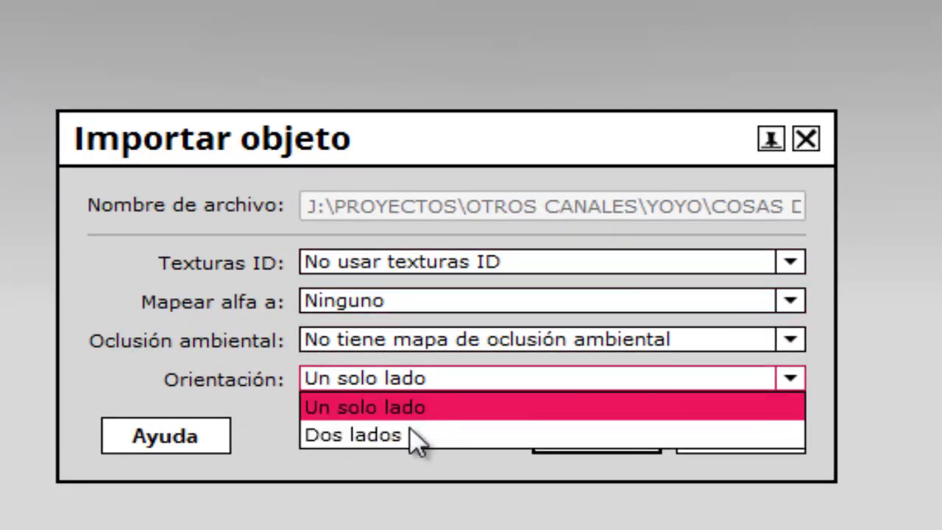
click(411, 433)
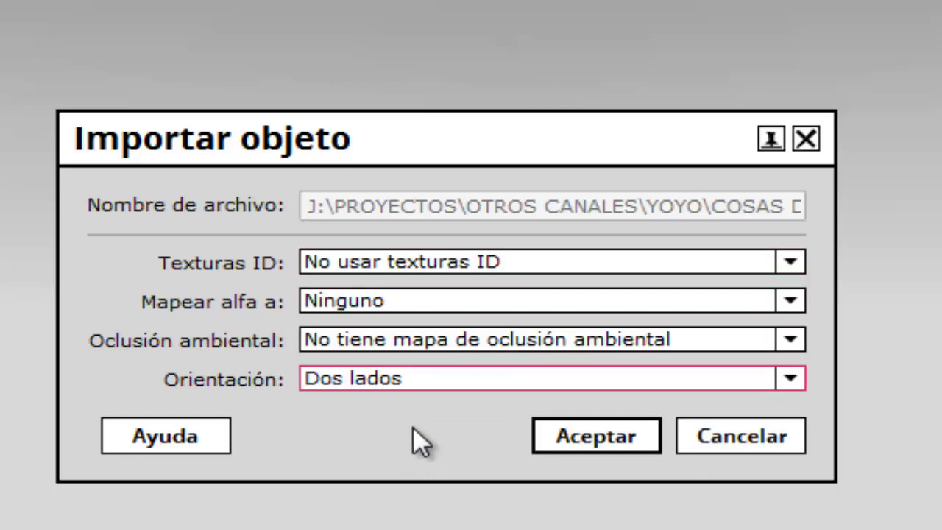
click(562, 436)
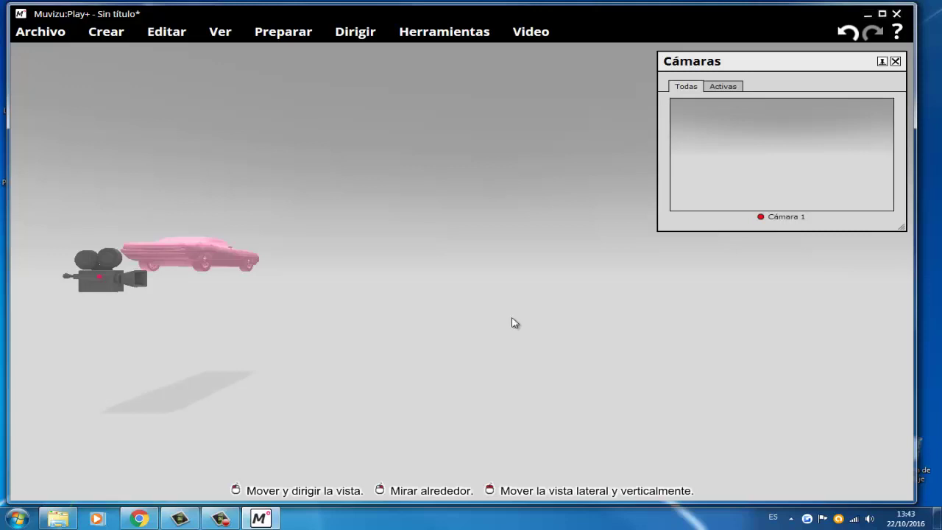
- Open the car's Propiedades and set the Image 10 material to red
double_click(220, 254)
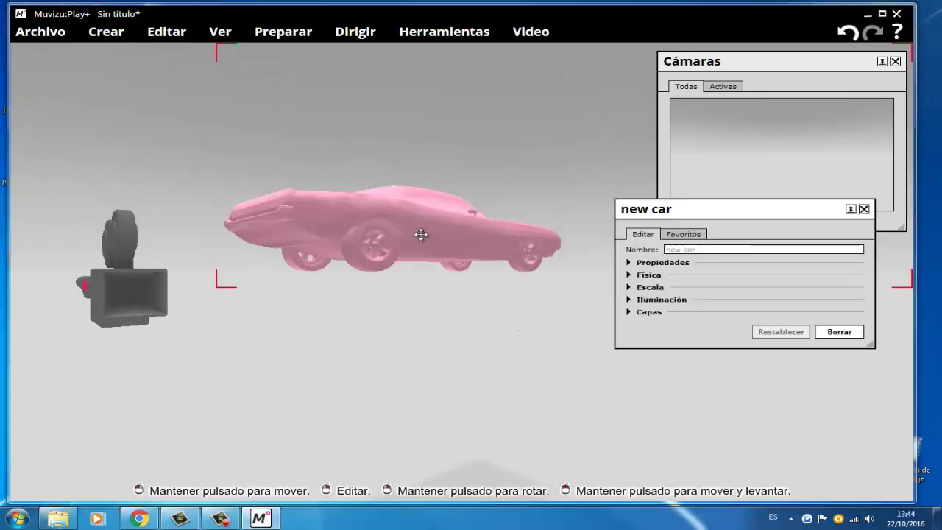
click(662, 263)
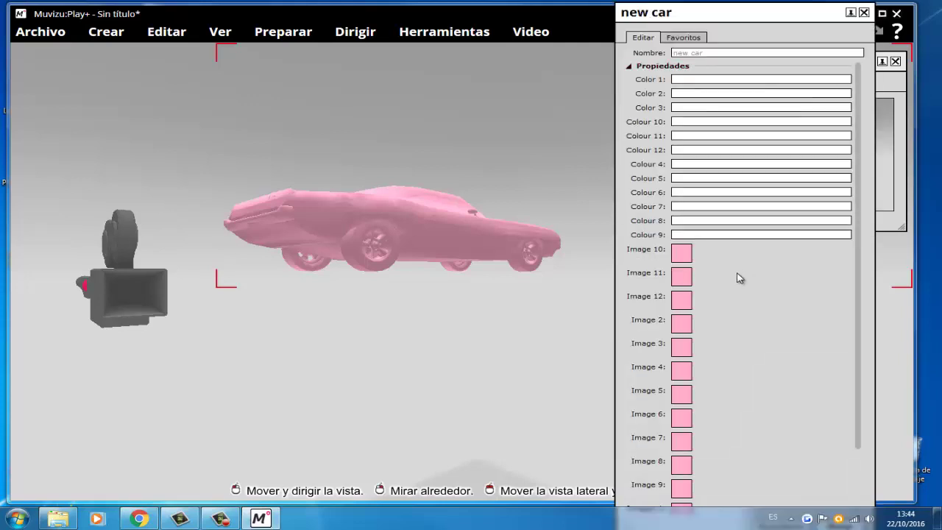
scroll(740, 278, down, 3)
scroll(740, 277, down, 1)
scroll(740, 277, up, 3)
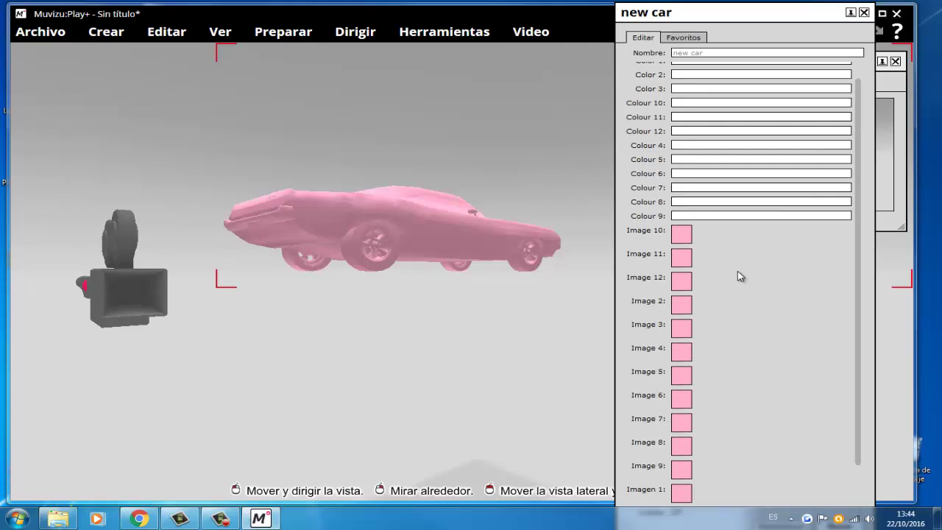
mouse_move(682, 253)
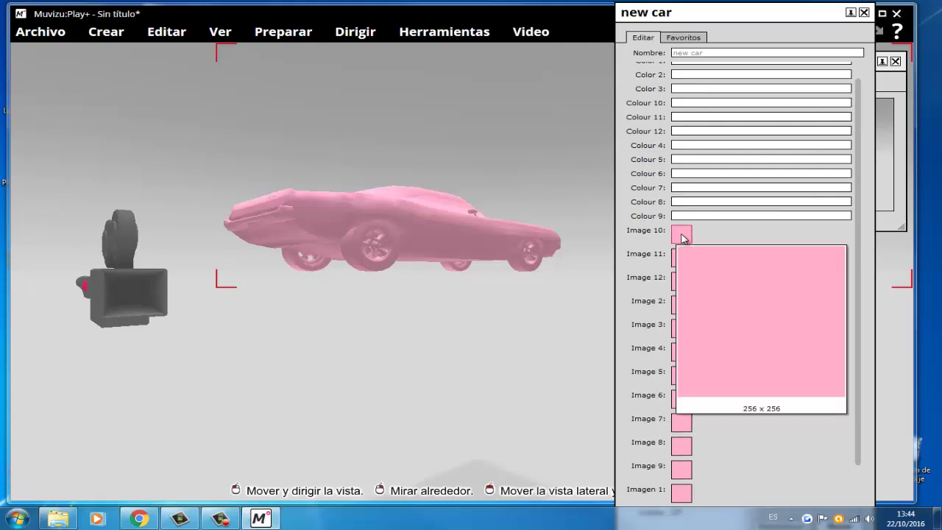
click(681, 236)
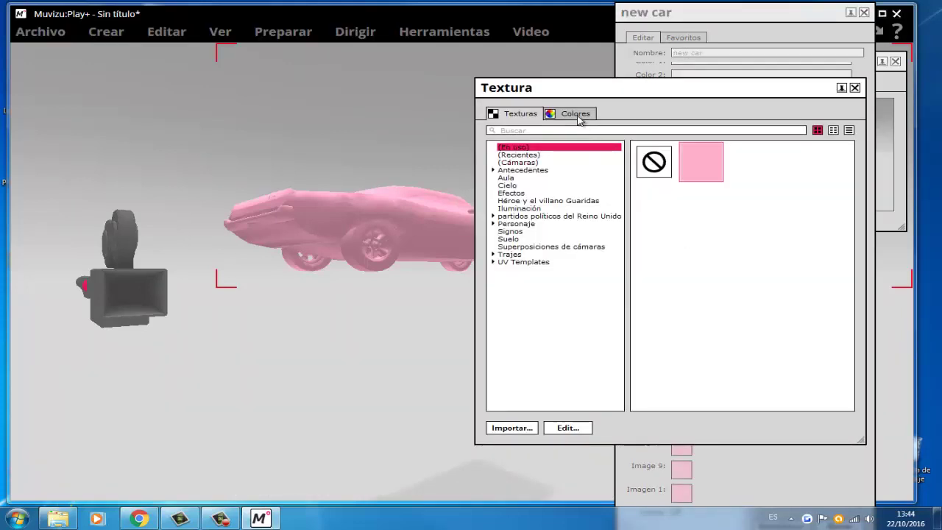
click(577, 115)
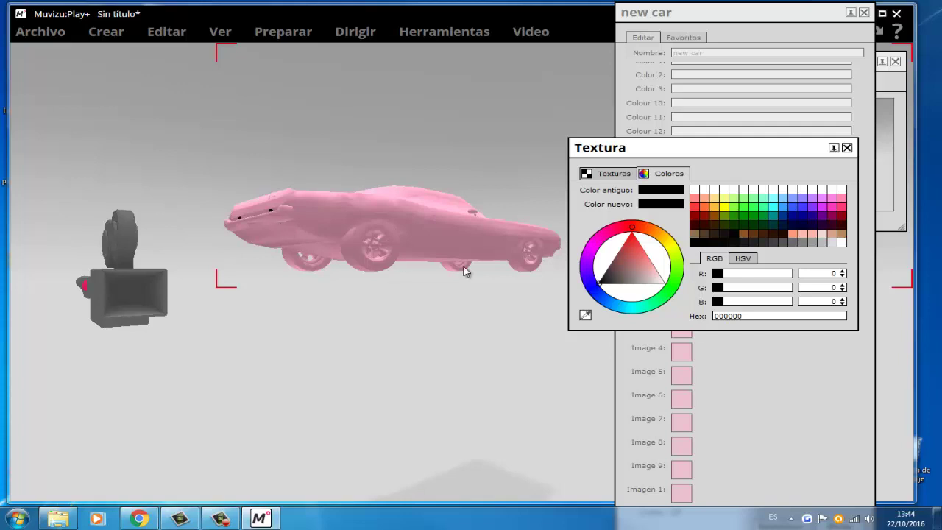
click(695, 210)
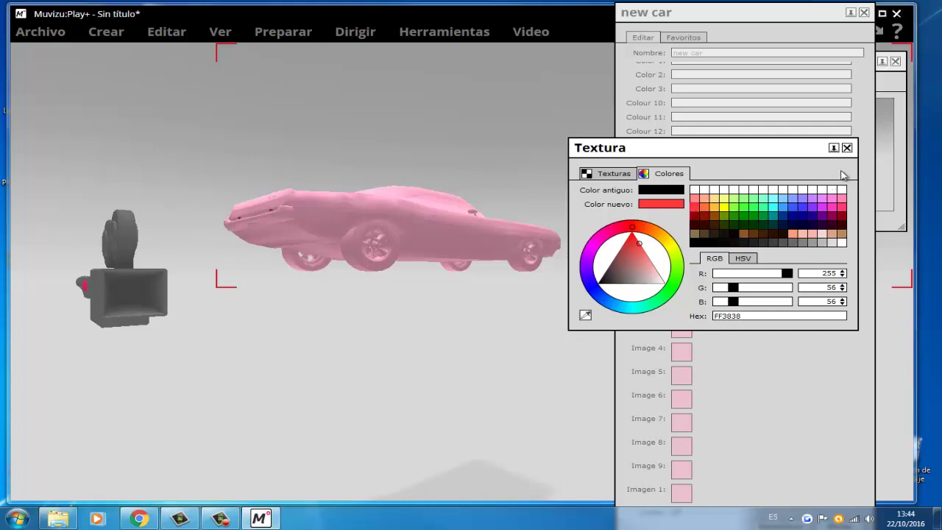
click(848, 147)
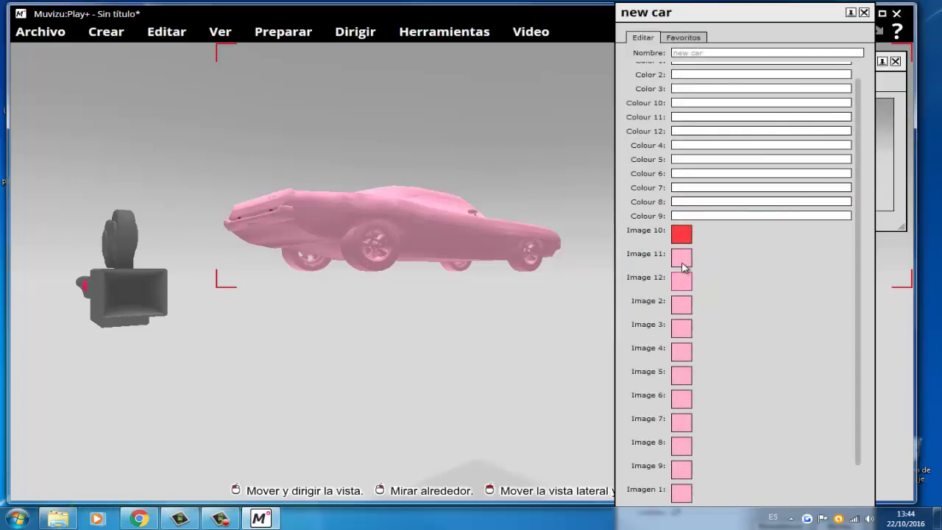
- Colour the Image 11 wheel material grey and another slot black for the stripes
click(683, 265)
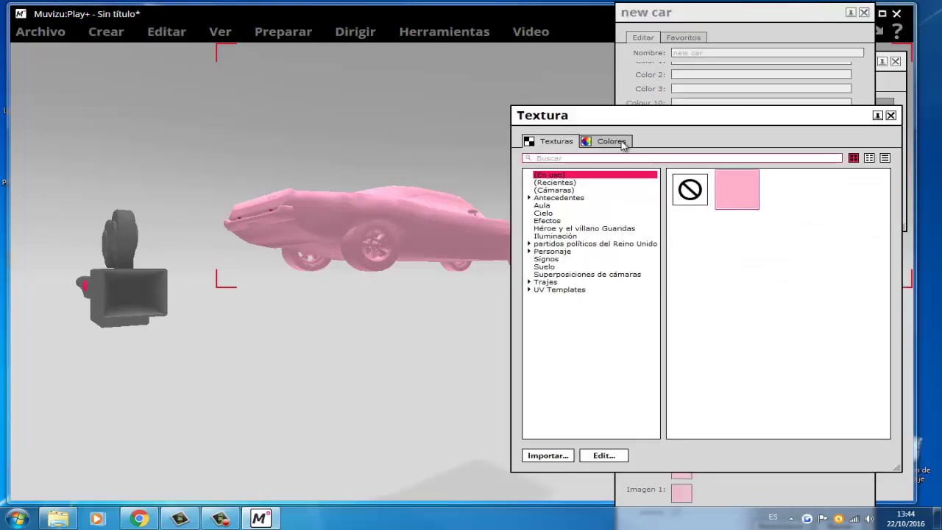
click(620, 142)
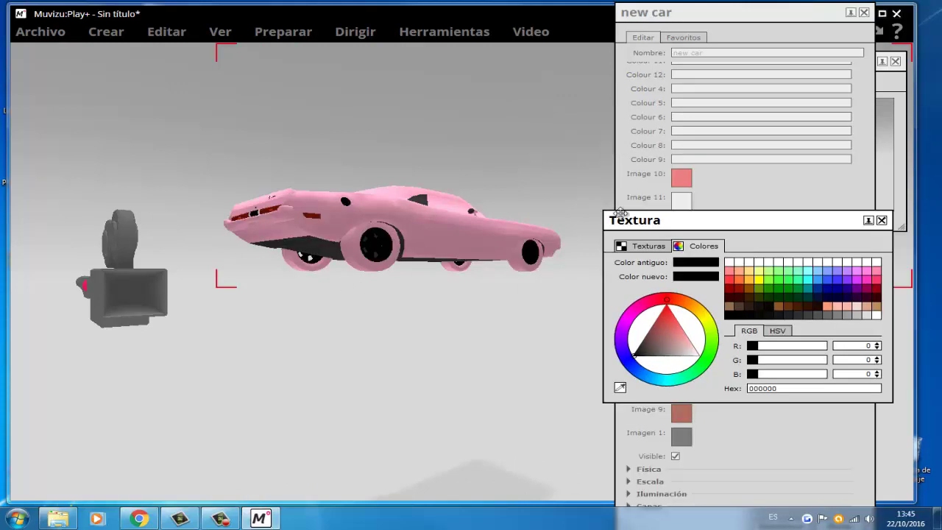
click(818, 317)
click(848, 316)
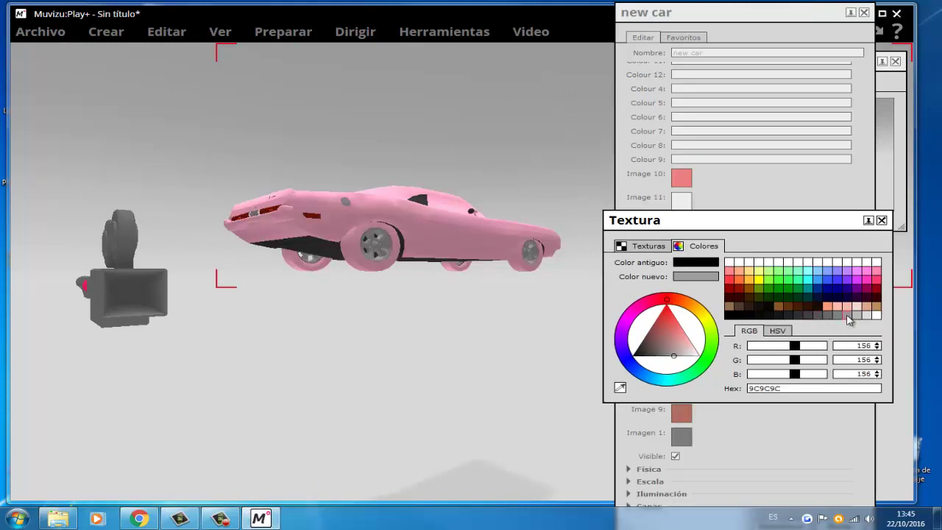
click(882, 220)
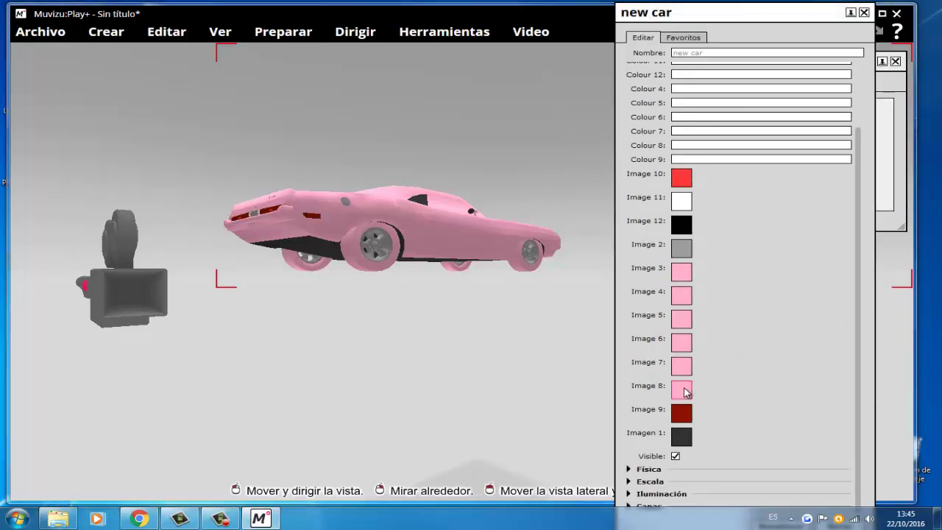
click(682, 391)
click(605, 136)
click(873, 203)
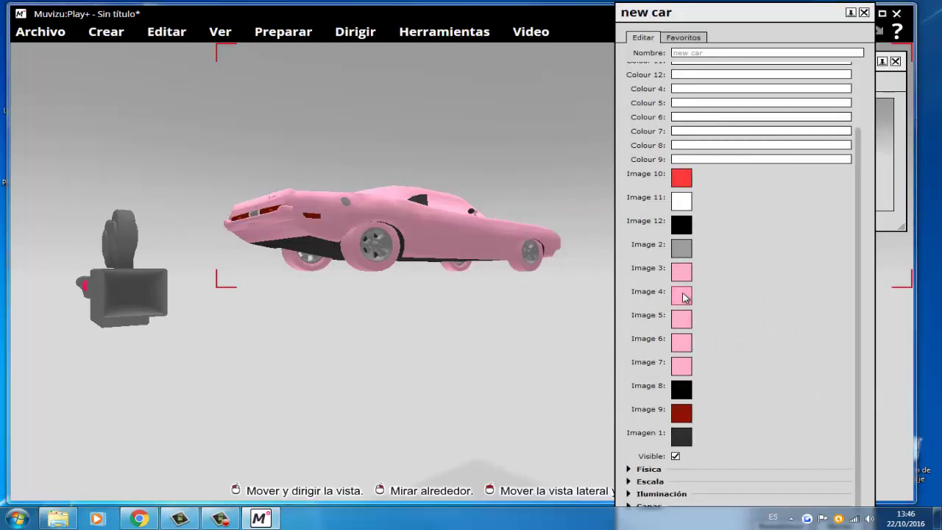
click(681, 294)
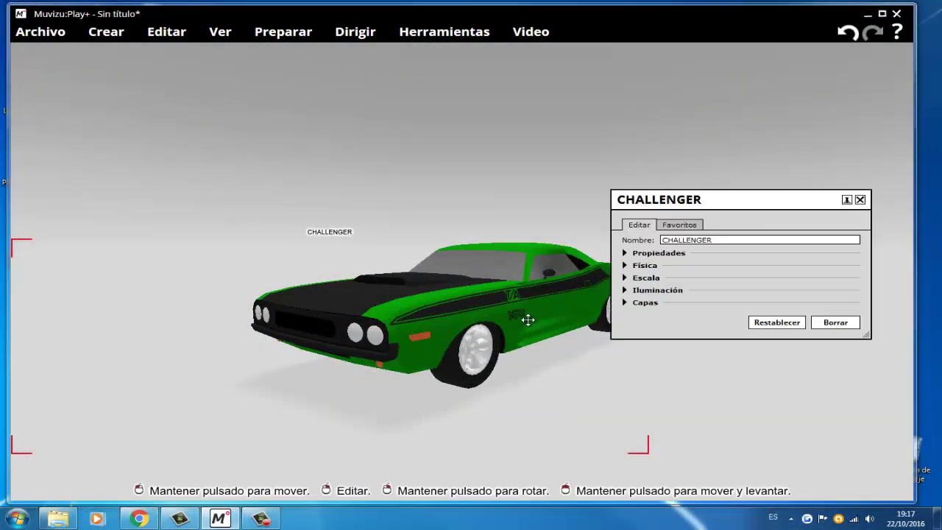
- Toggle Física > Flota en el aire on and off so the CHALLENGER stays grounded
drag(746, 200, 756, 77)
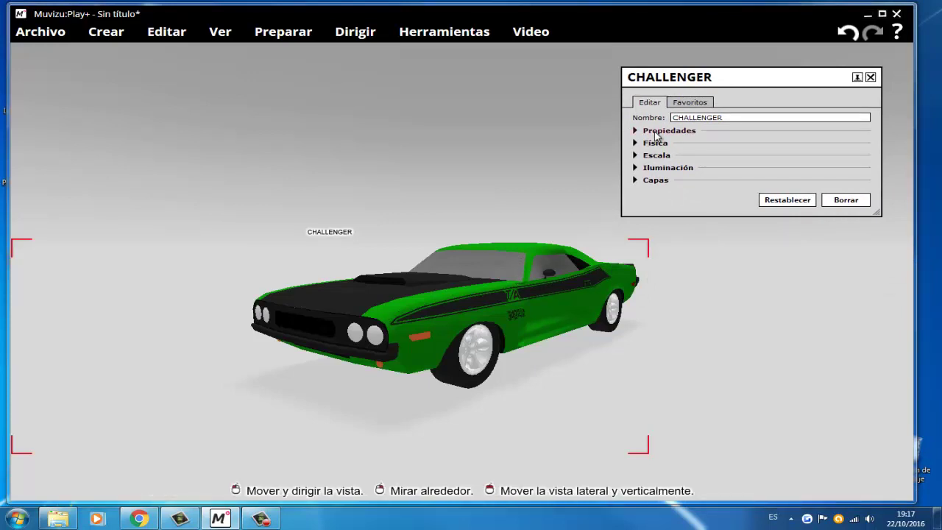
click(654, 145)
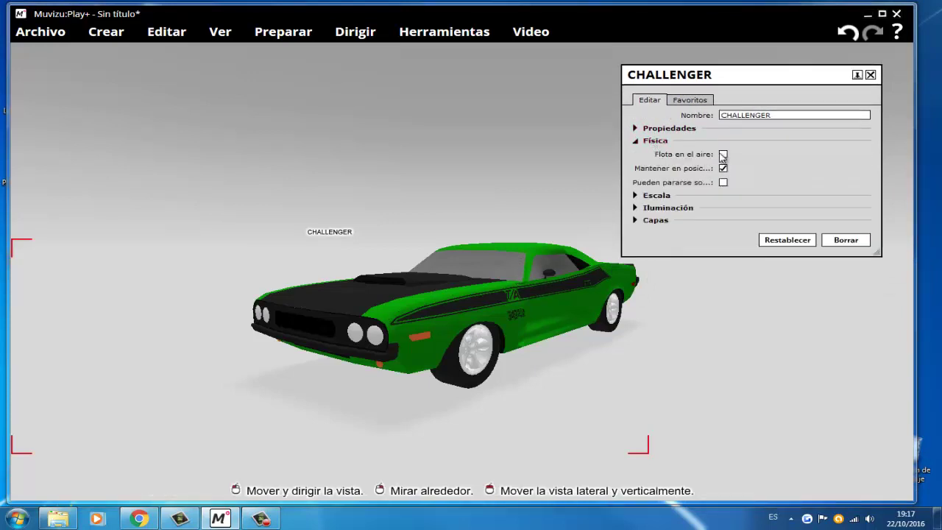
click(722, 155)
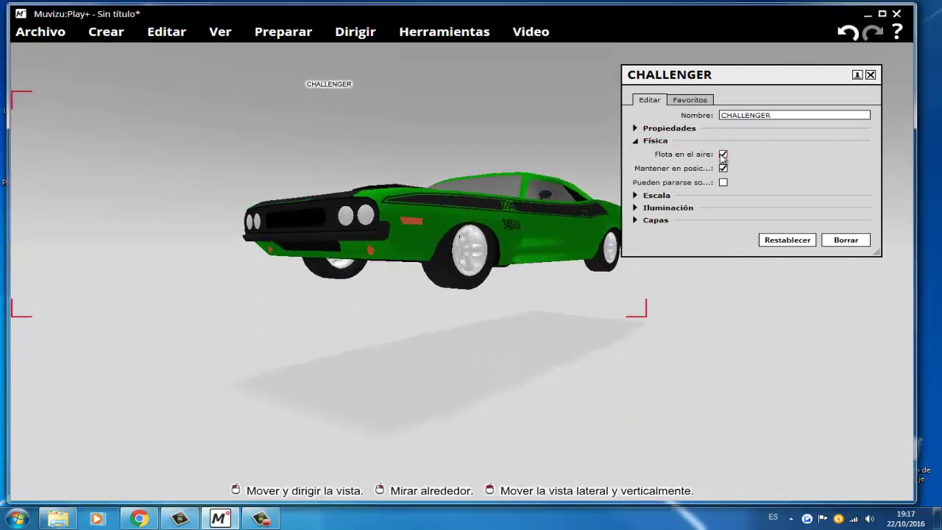
click(723, 155)
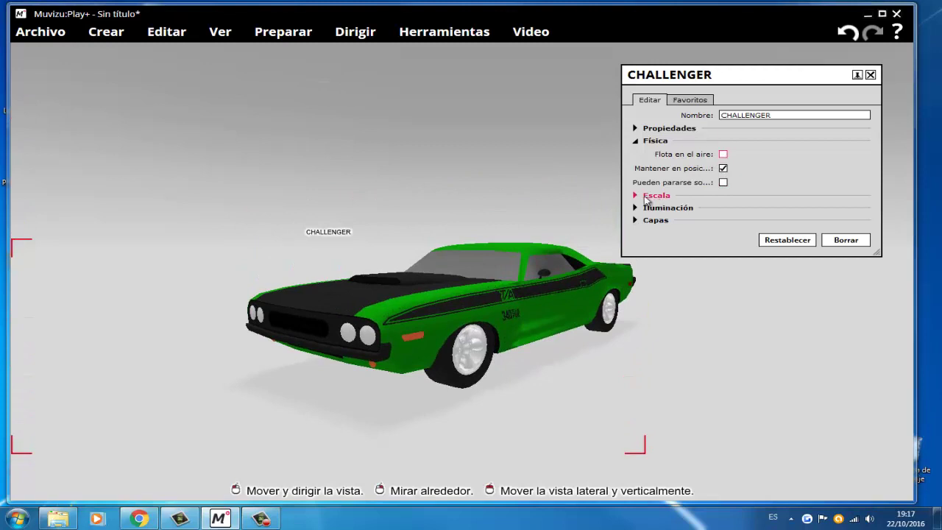
- Scale the CHALLENGER uniformly from 3,4 to 3,9 with the linked Escala sliders
click(644, 202)
click(636, 138)
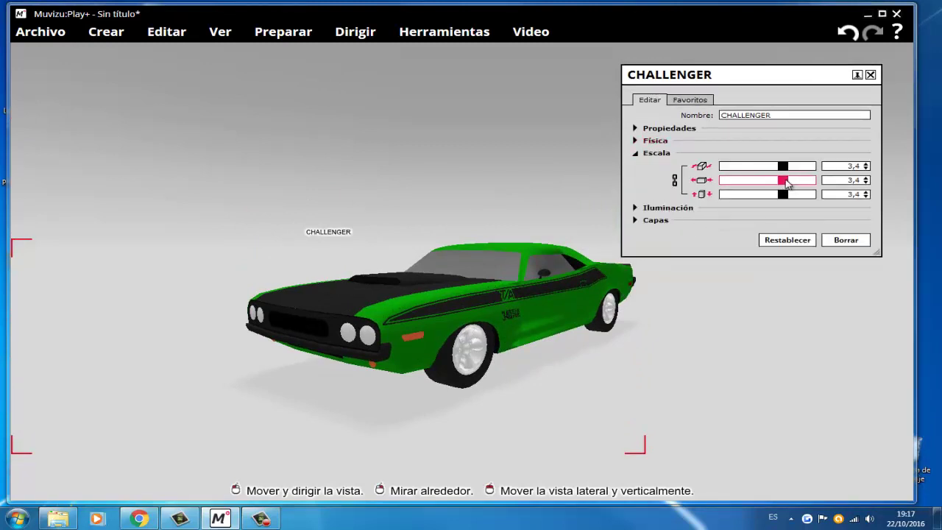
mouse_move(787, 183)
mouse_down()
mouse_move(753, 185)
mouse_move(803, 186)
mouse_move(792, 184)
mouse_up()
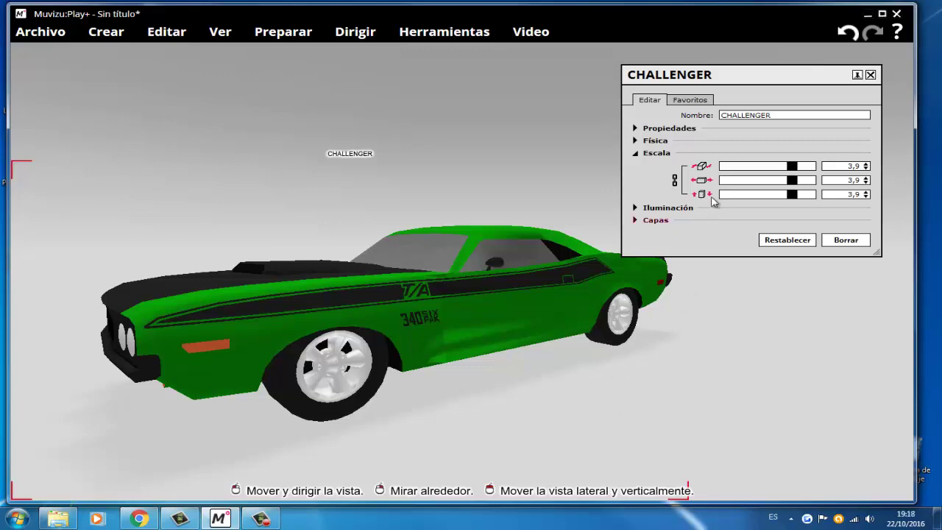
click(638, 155)
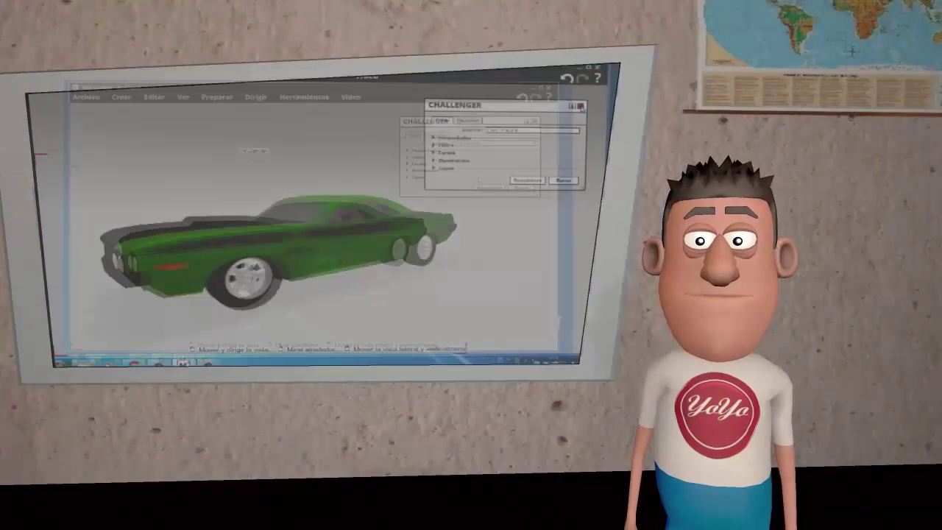